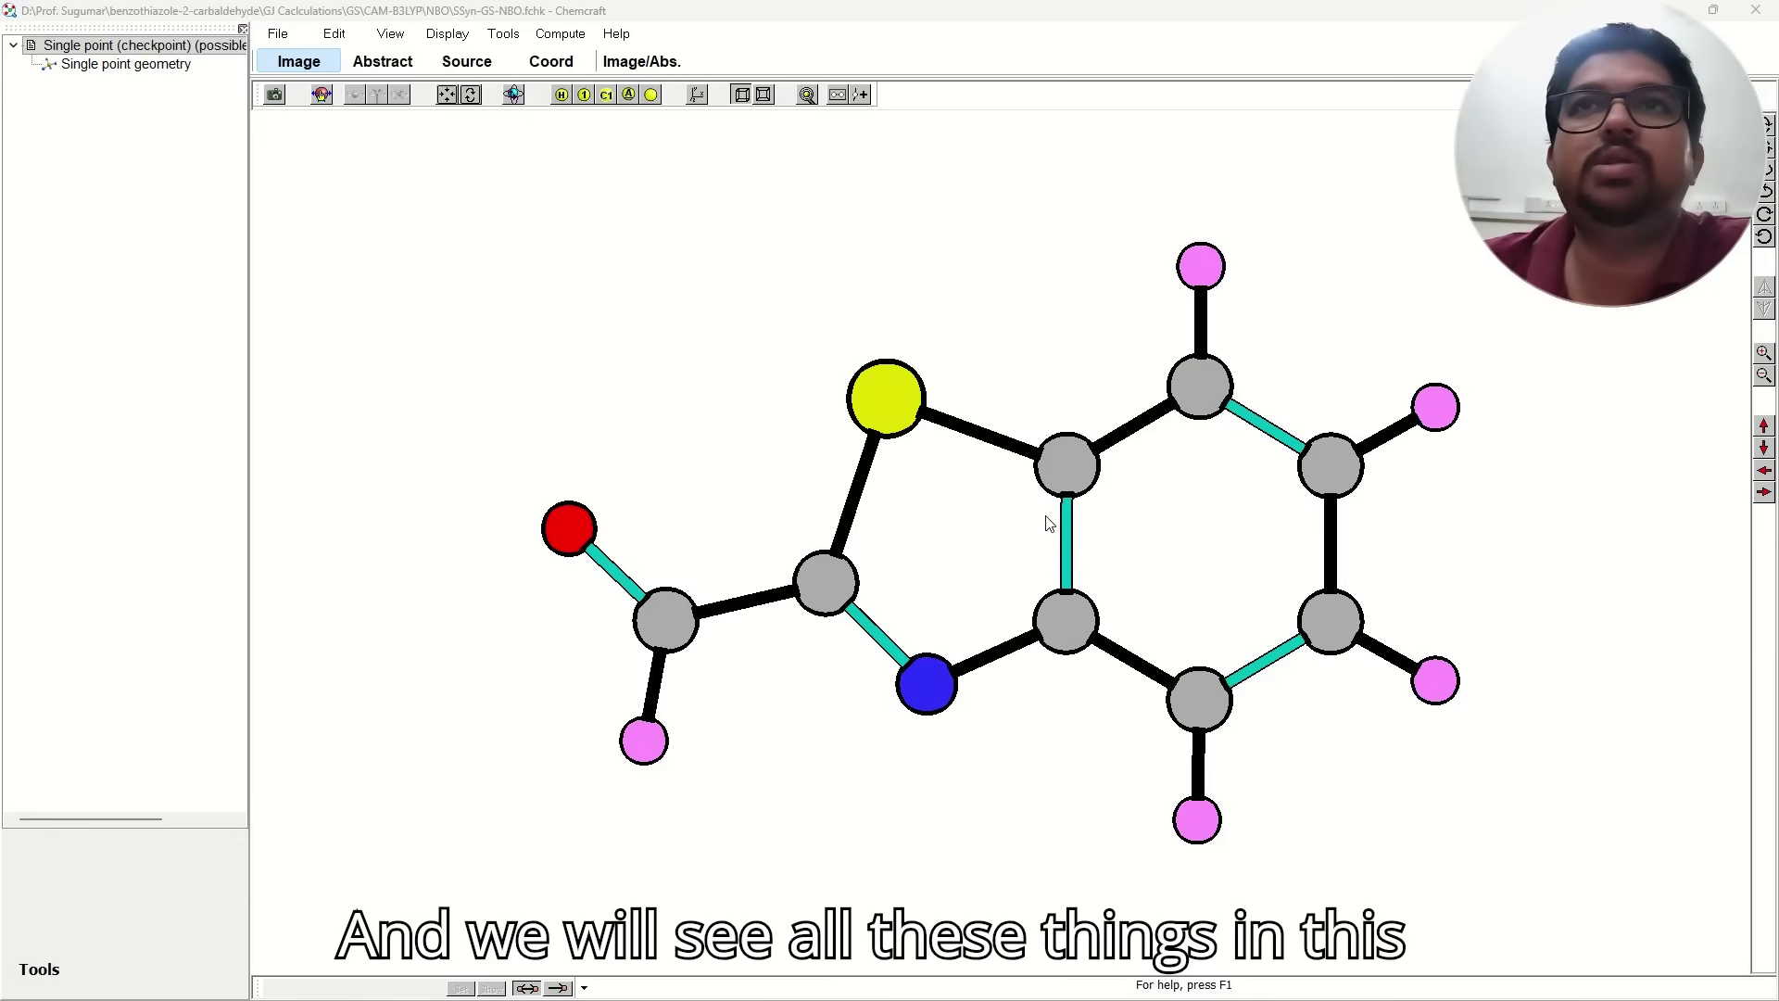
Rotate the benzothiazole-2-carbaldehyde model so its sulfur side faces the other way and label all atoms with element symbols.
{"action": "left_click_drag", "start_coordinate": [844, 536], "coordinate": [741, 278]}
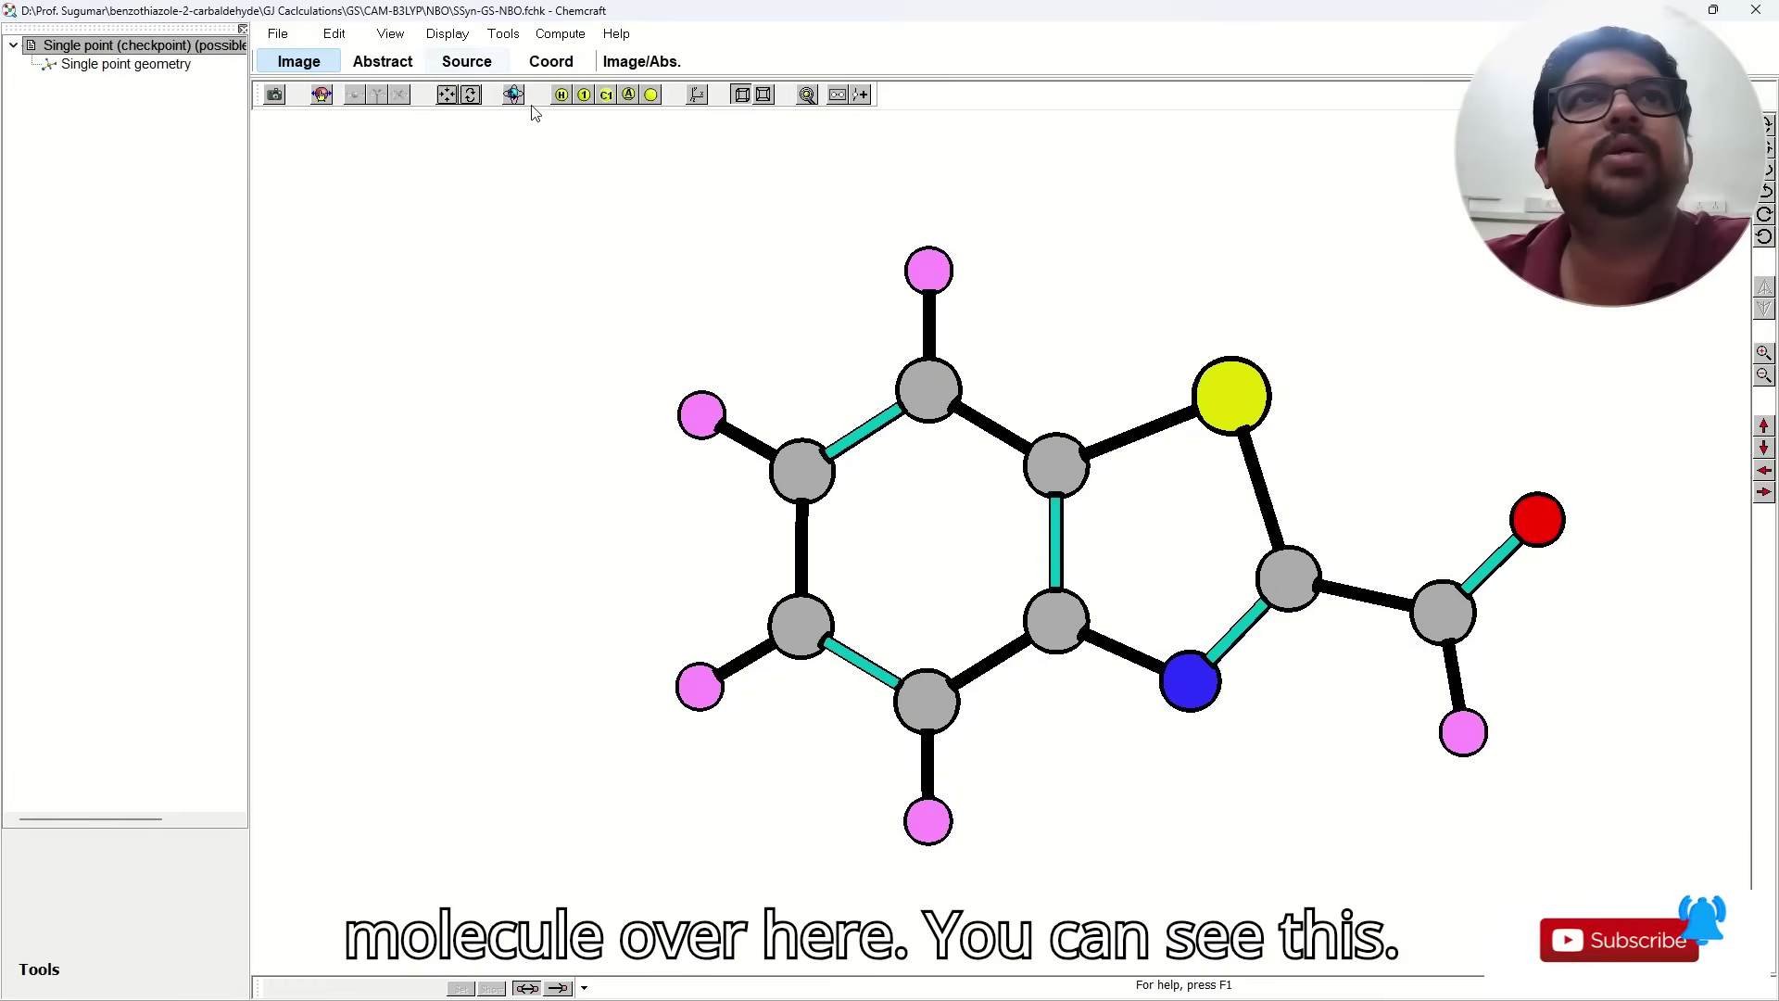
{"action": "left_click", "coordinate": [561, 94]}
{"action": "mouse_move", "coordinate": [1179, 553]}
{"action": "left_mouse_down"}
{"action": "mouse_move", "coordinate": [1169, 477]}
{"action": "mouse_move", "coordinate": [1149, 550]}
{"action": "mouse_move", "coordinate": [1183, 497]}
{"action": "mouse_move", "coordinate": [1177, 532]}
{"action": "left_mouse_up"}
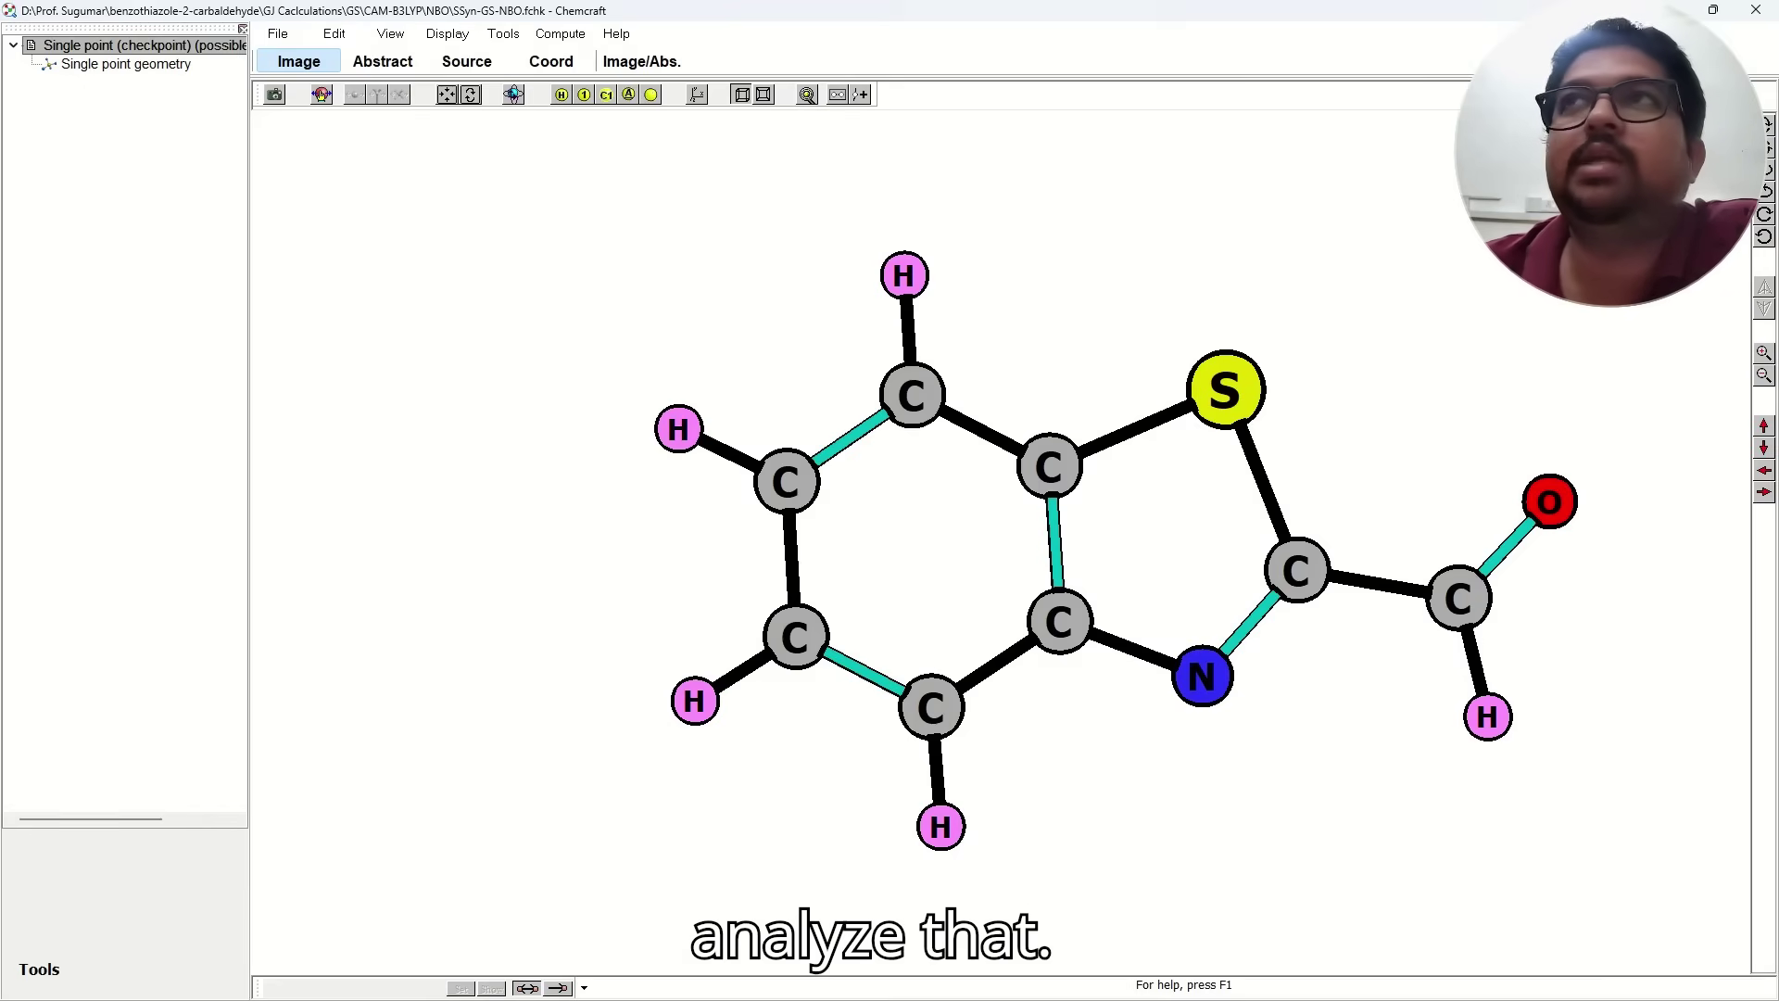
Switch to Notepad++ and review the NBO input SSyn-GS-NBO.com, including its int=superfine EmpiricalDispersion=GD3 keywords and the coordinates.
{"action": "key", "text": "super+d"}
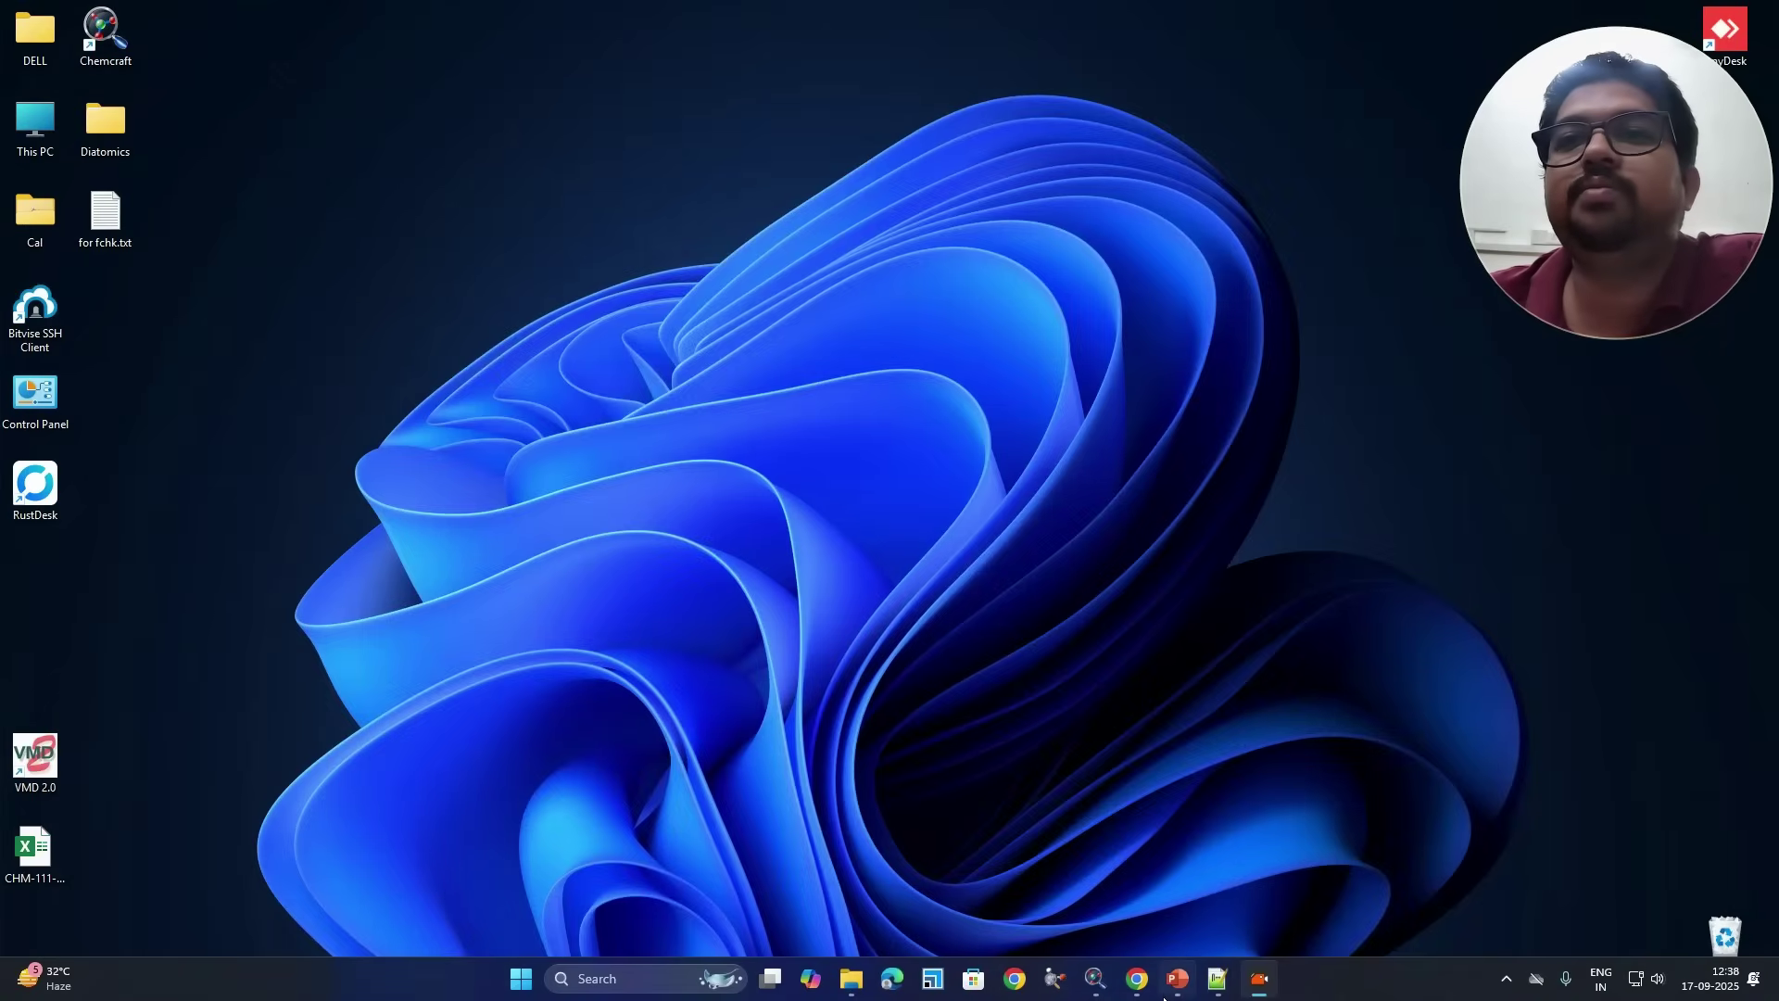
{"action": "left_click", "coordinate": [1217, 981]}
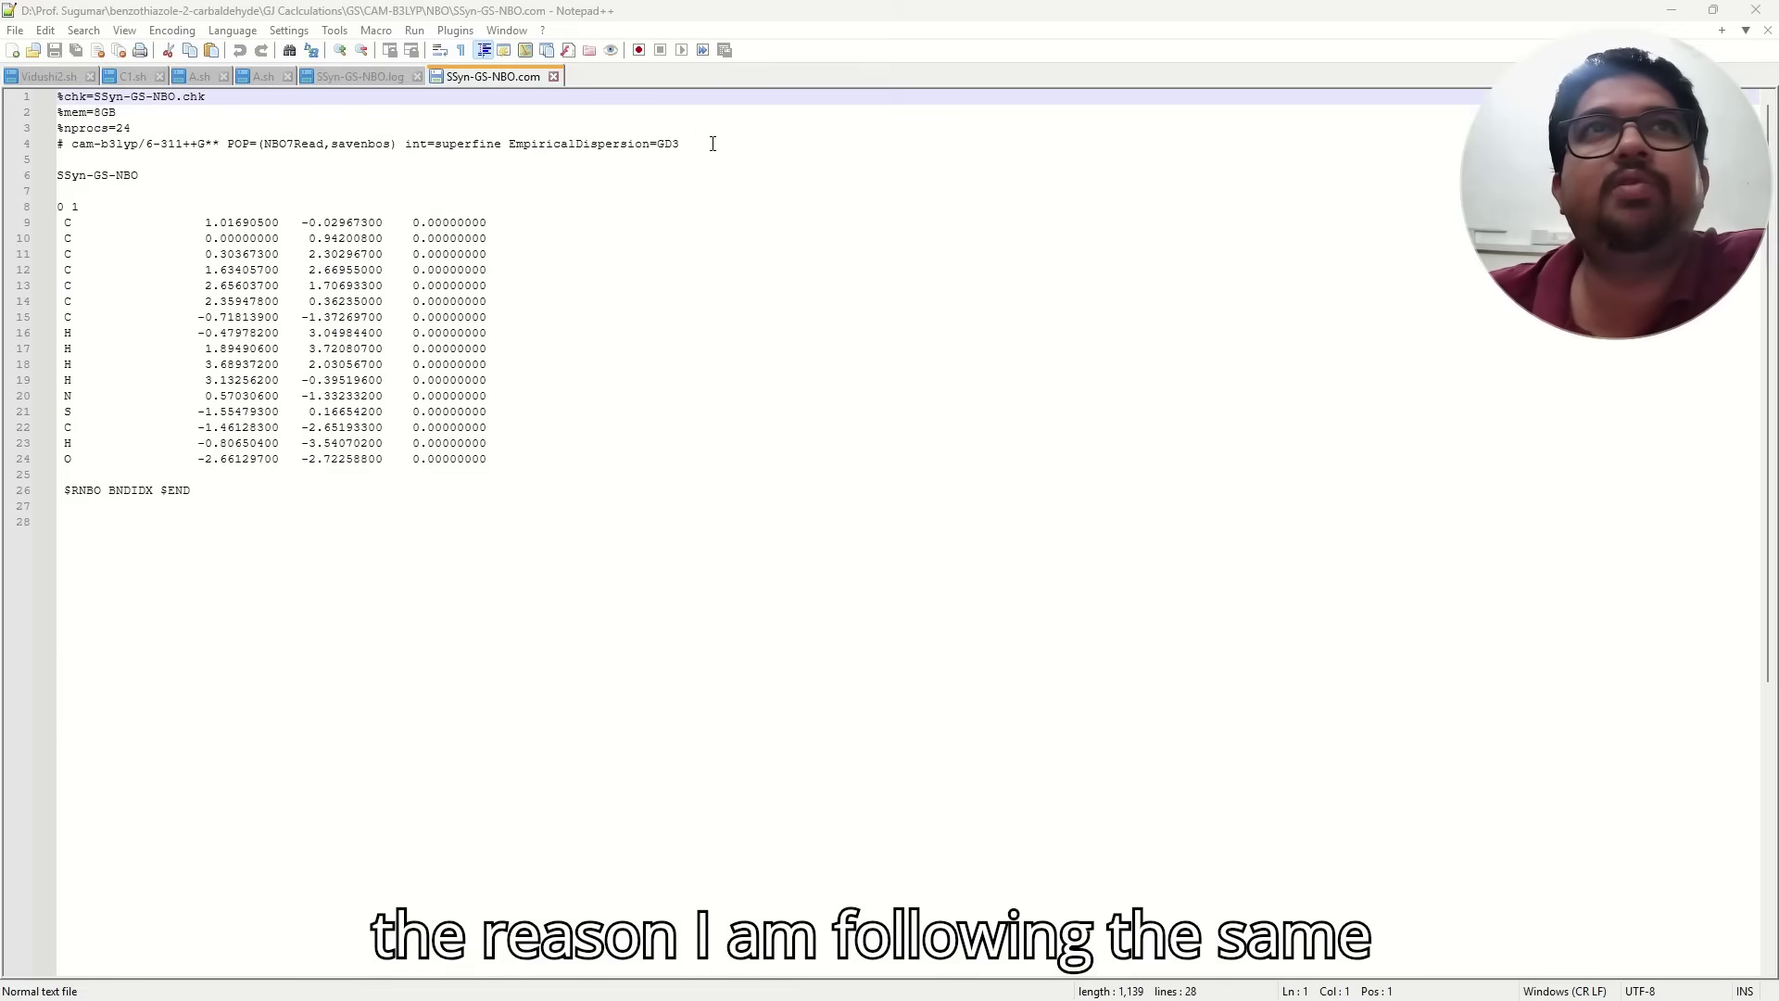
{"action": "left_click_drag", "start_coordinate": [712, 144], "coordinate": [403, 147]}
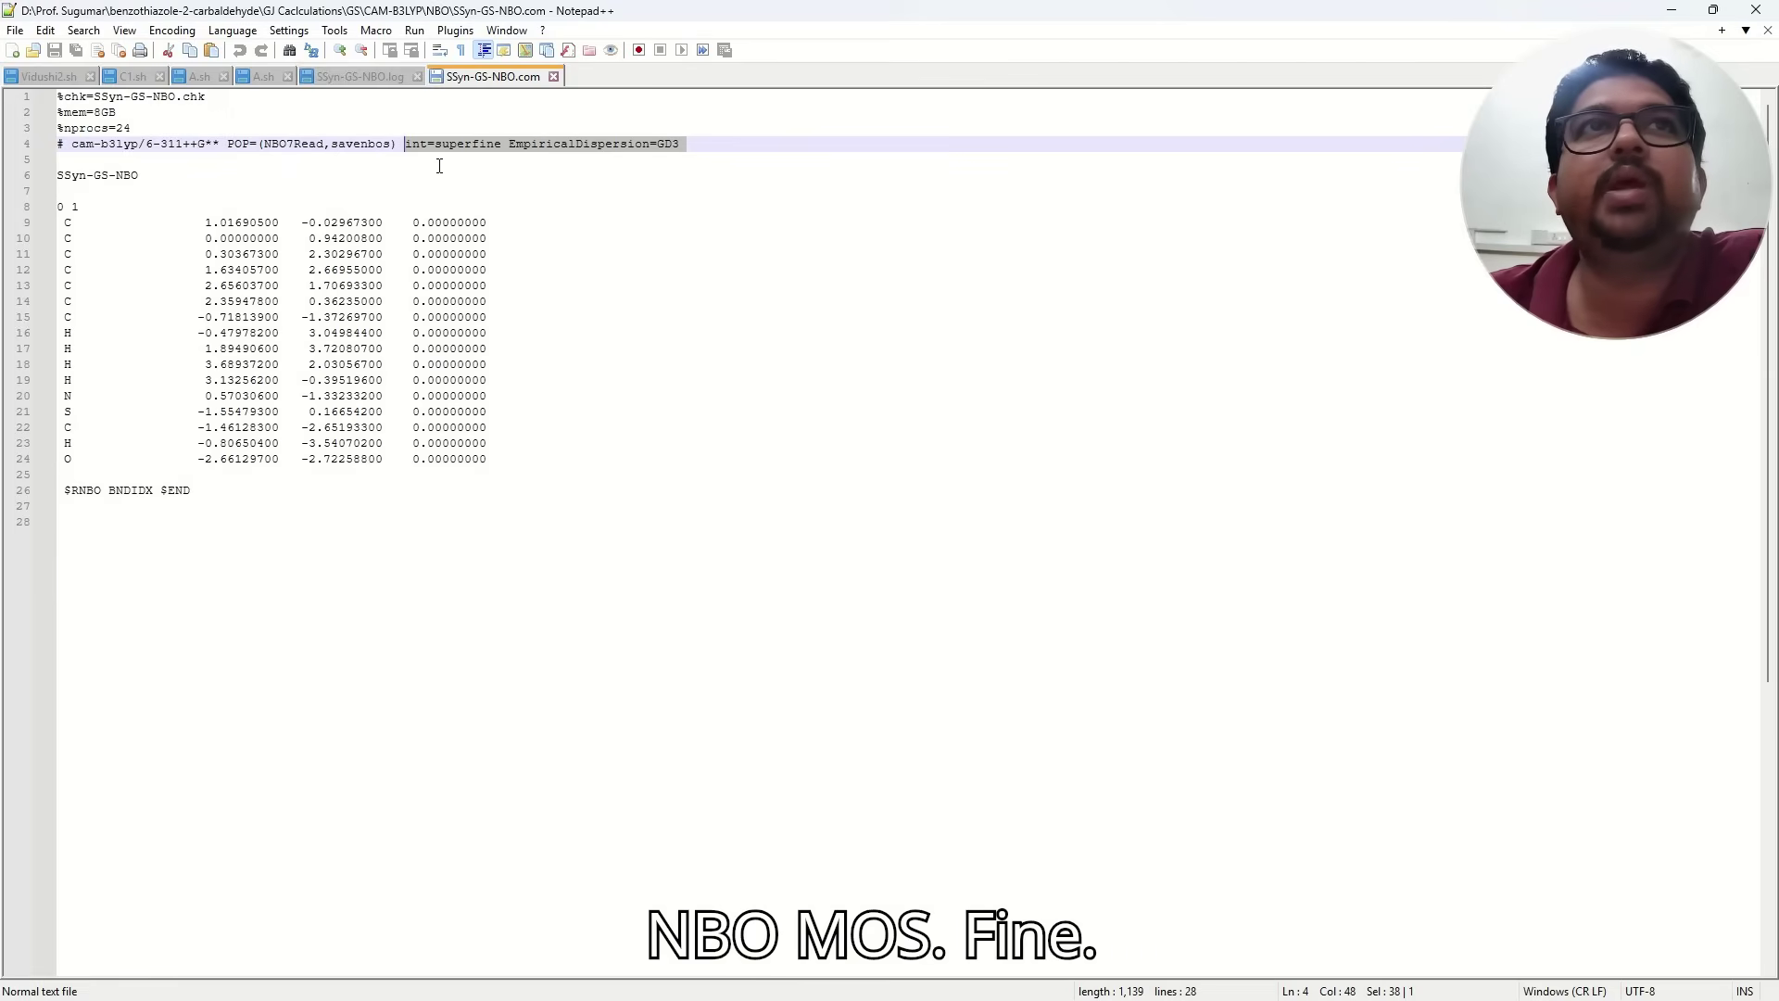
{"action": "left_click", "coordinate": [500, 460]}
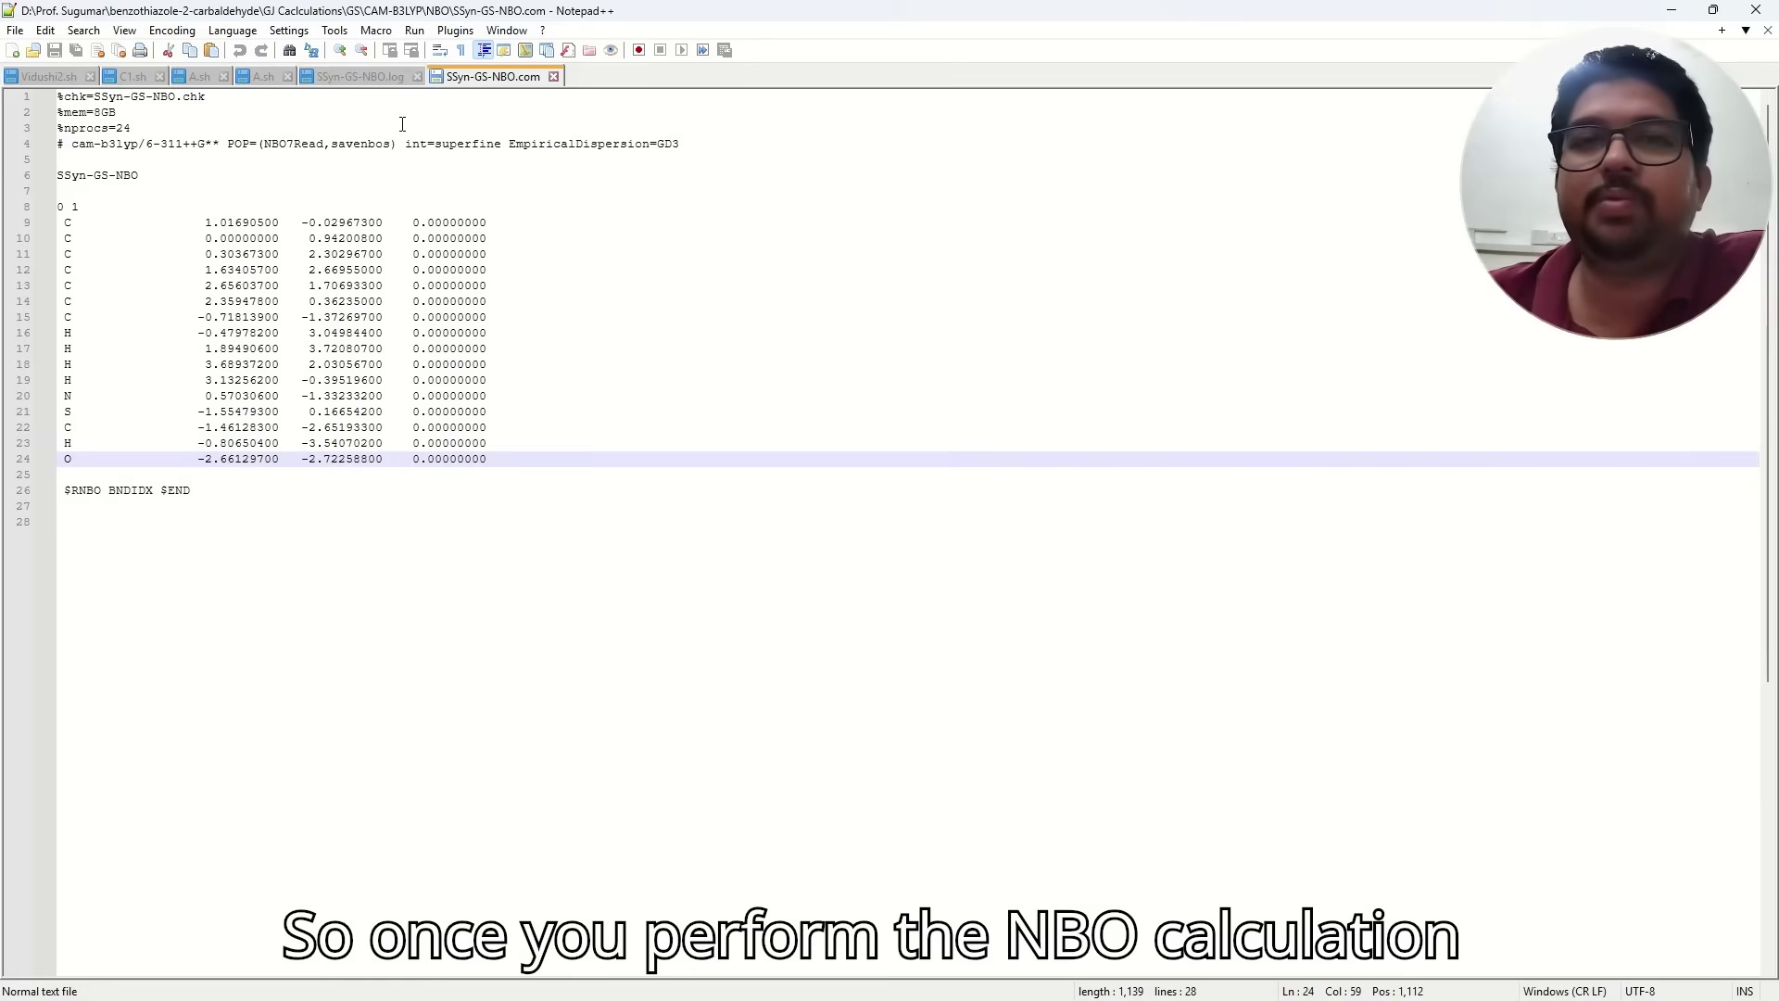
Open SSyn-GS-NBO.log and locate the table "Checkpoint NBOs sorted by occupancy".
{"action": "left_click", "coordinate": [357, 76]}
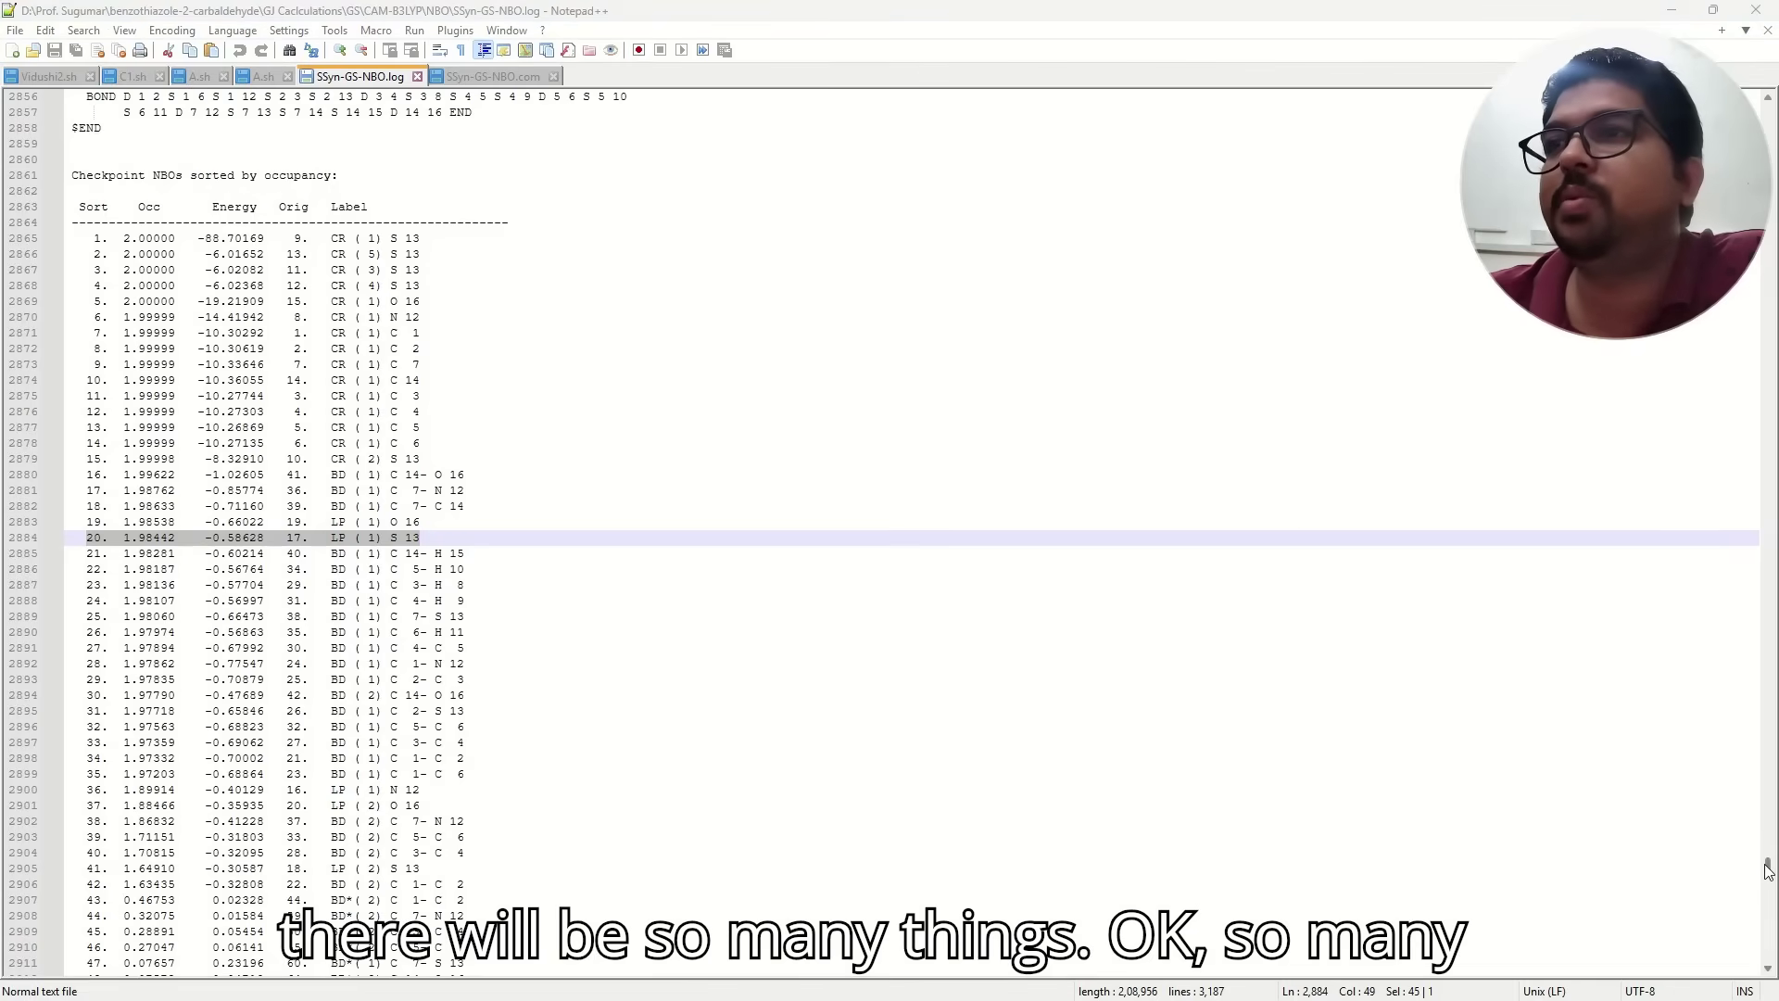
{"action": "mouse_move", "coordinate": [1767, 871]}
{"action": "left_mouse_down"}
{"action": "mouse_move", "coordinate": [1767, 737]}
{"action": "mouse_move", "coordinate": [1770, 938]}
{"action": "mouse_move", "coordinate": [1771, 864]}
{"action": "left_mouse_up"}
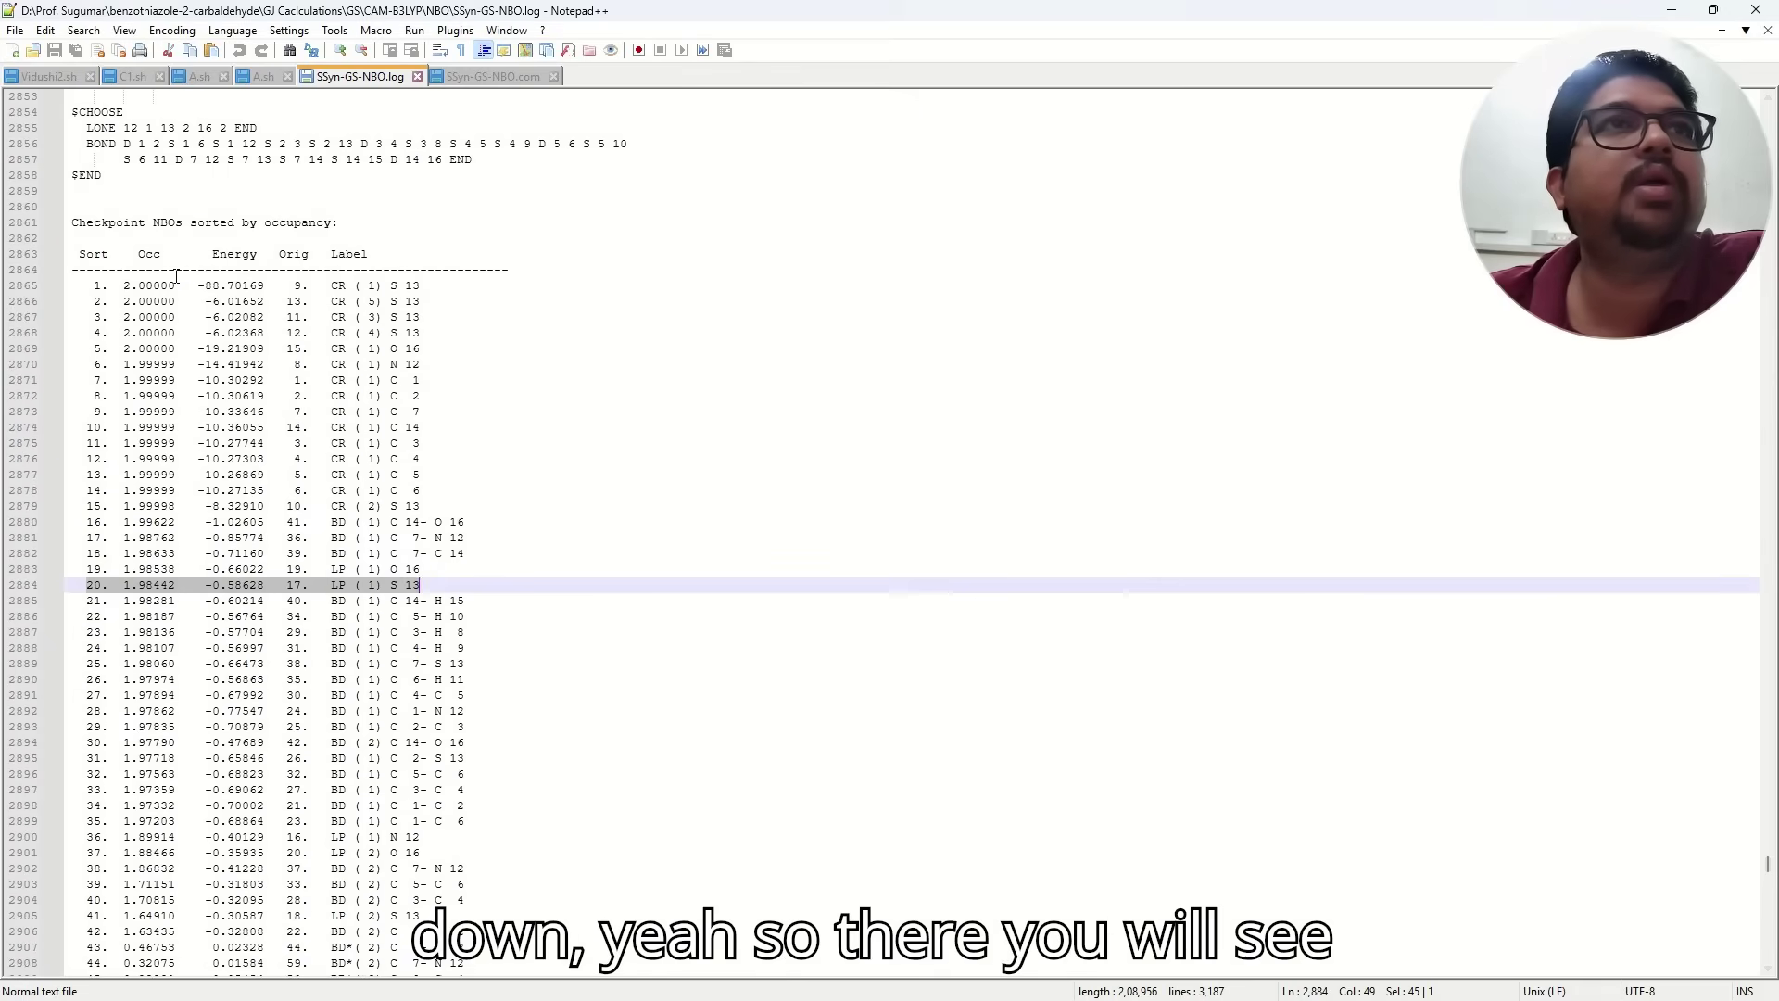
{"action": "left_click", "coordinate": [185, 232]}
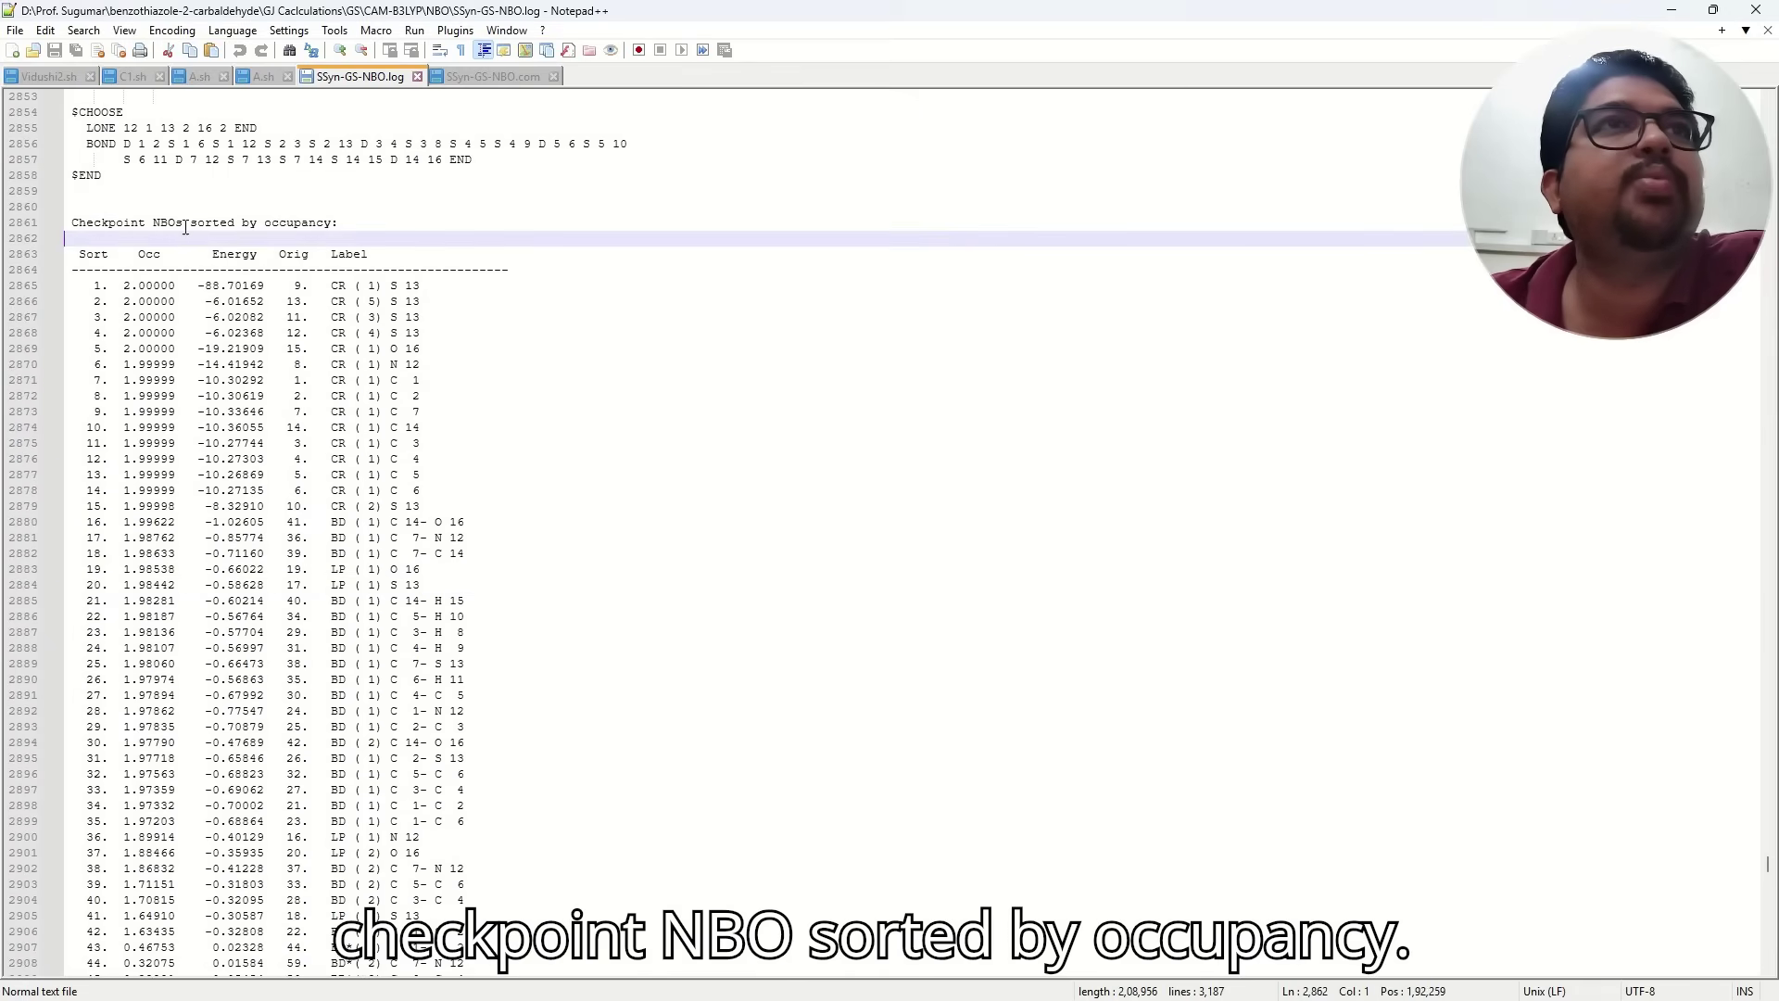
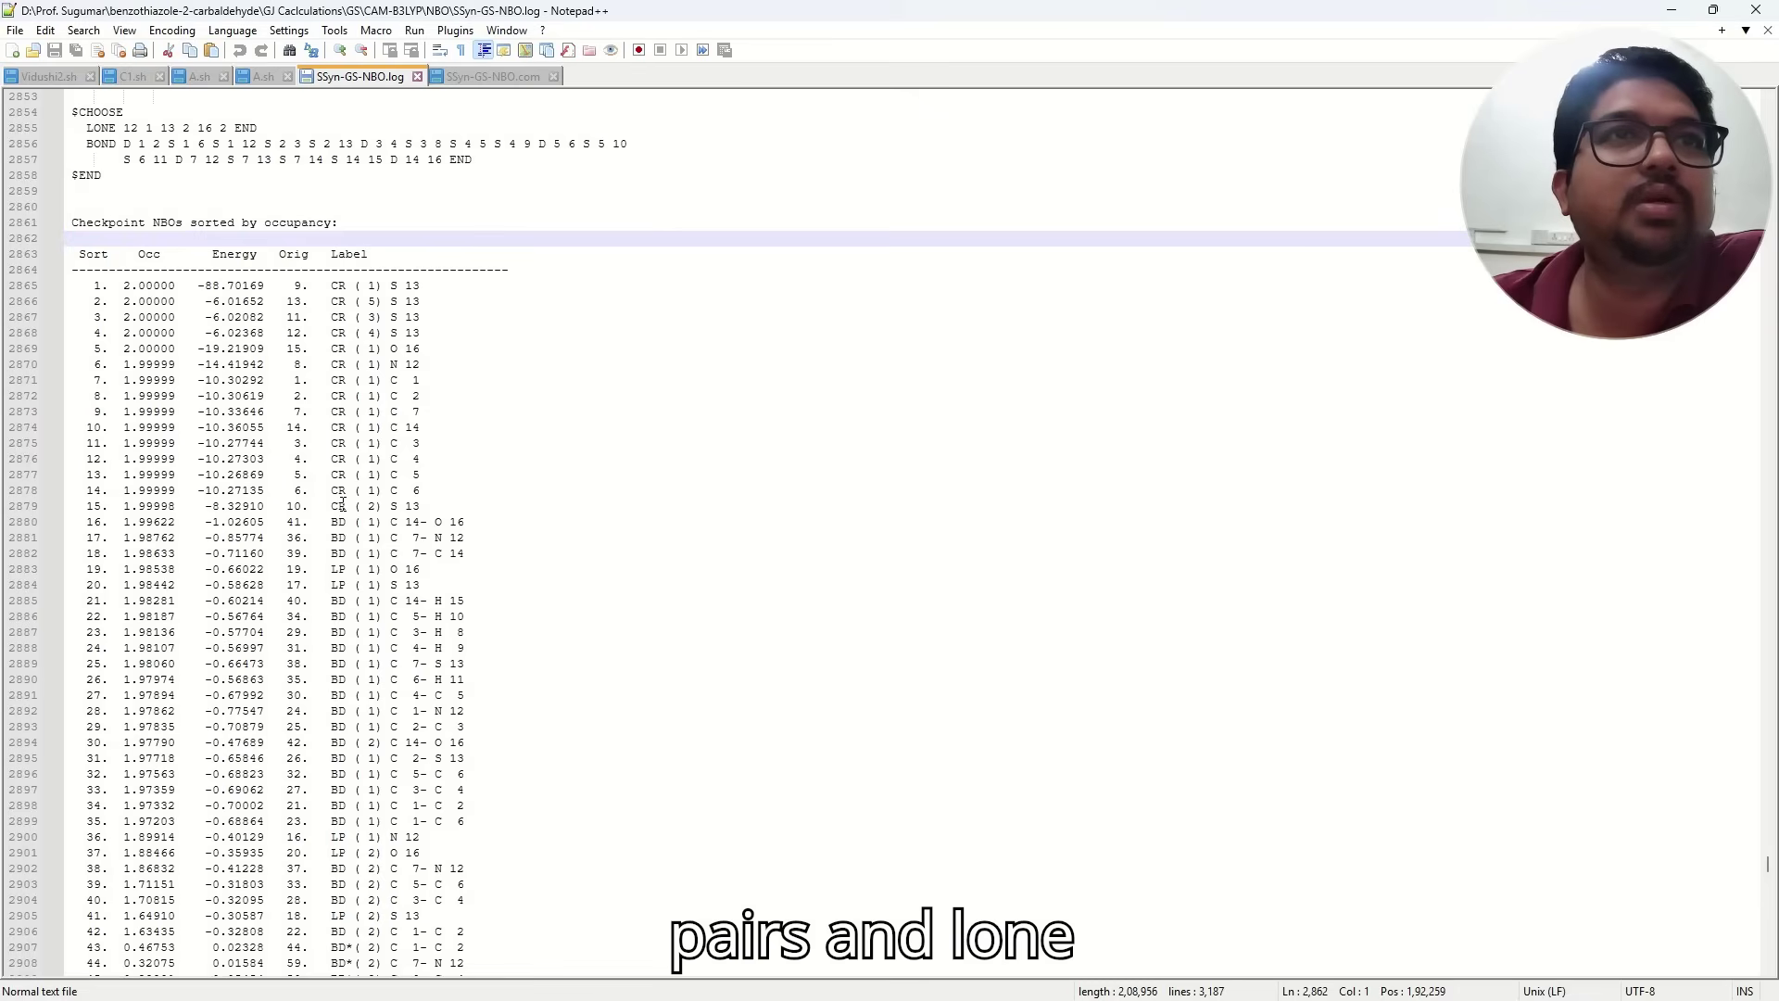
Examine the first lone-pair entries of O 16 and S 13 in the table, highlighting the S 13 row, orbital 20.
{"action": "scroll", "coordinate": [342, 505], "scroll_direction": "down", "scroll_amount": 2}
{"action": "left_click", "coordinate": [338, 475]}
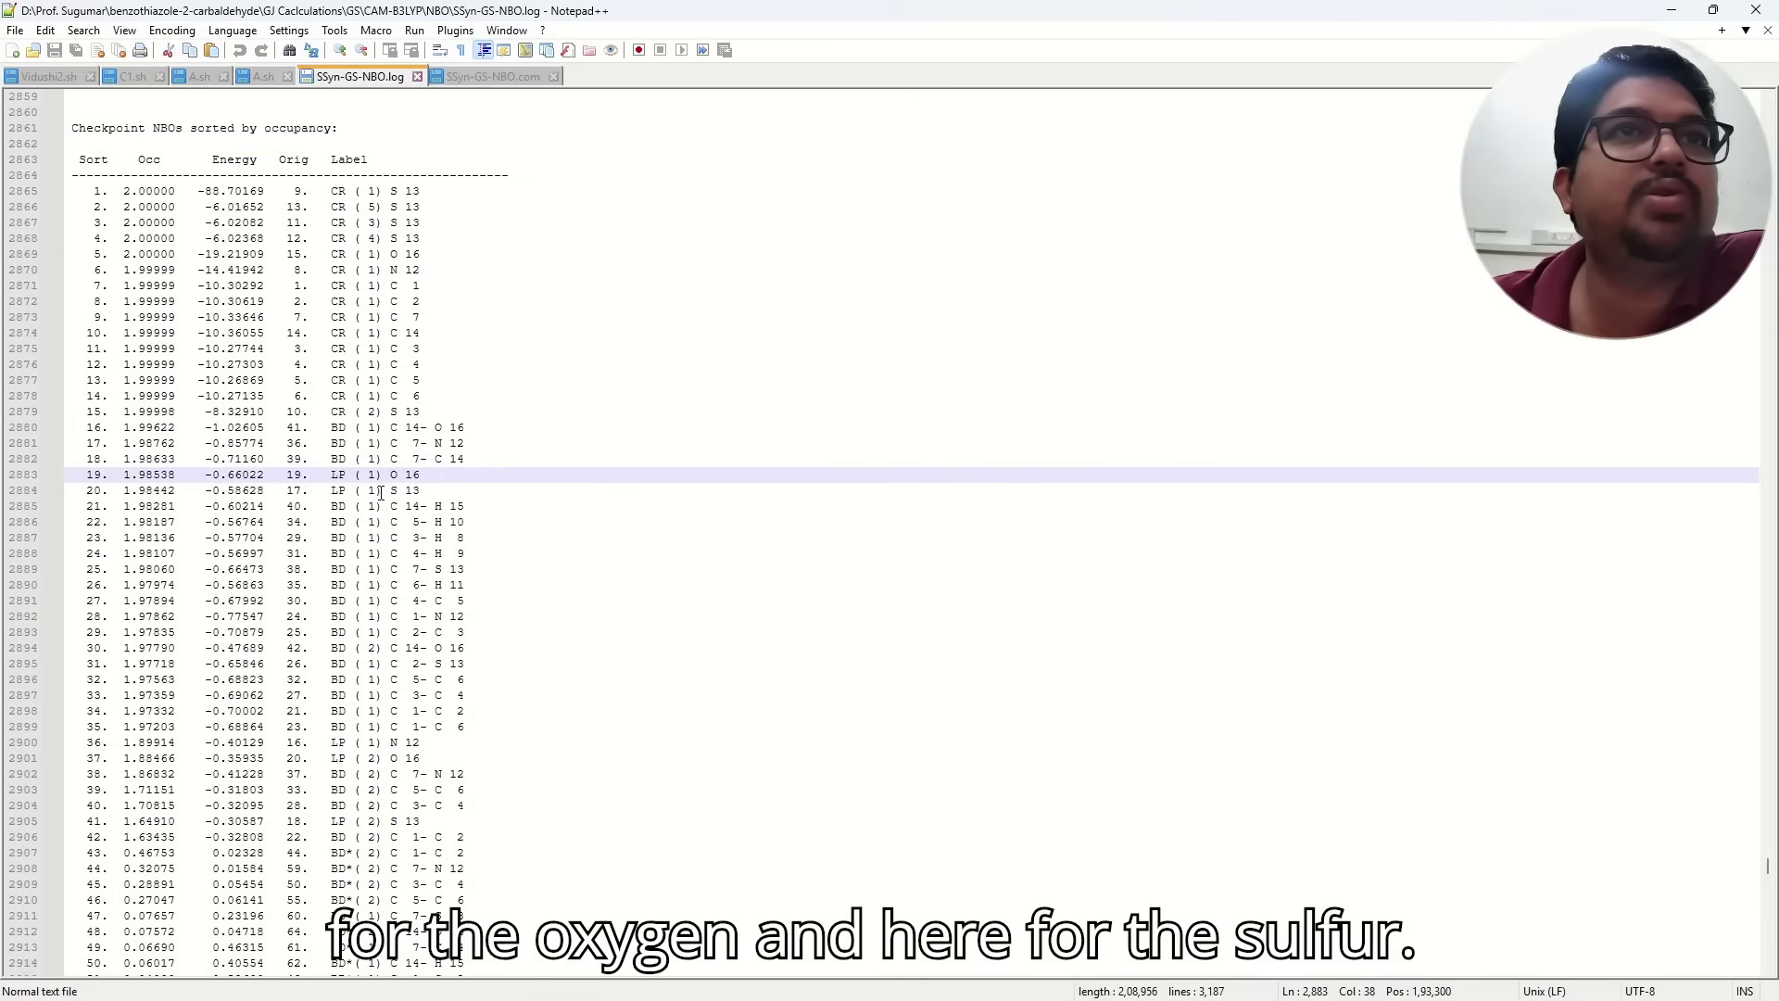
{"action": "left_click", "coordinate": [359, 492]}
{"action": "left_click_drag", "start_coordinate": [416, 492], "coordinate": [96, 496]}
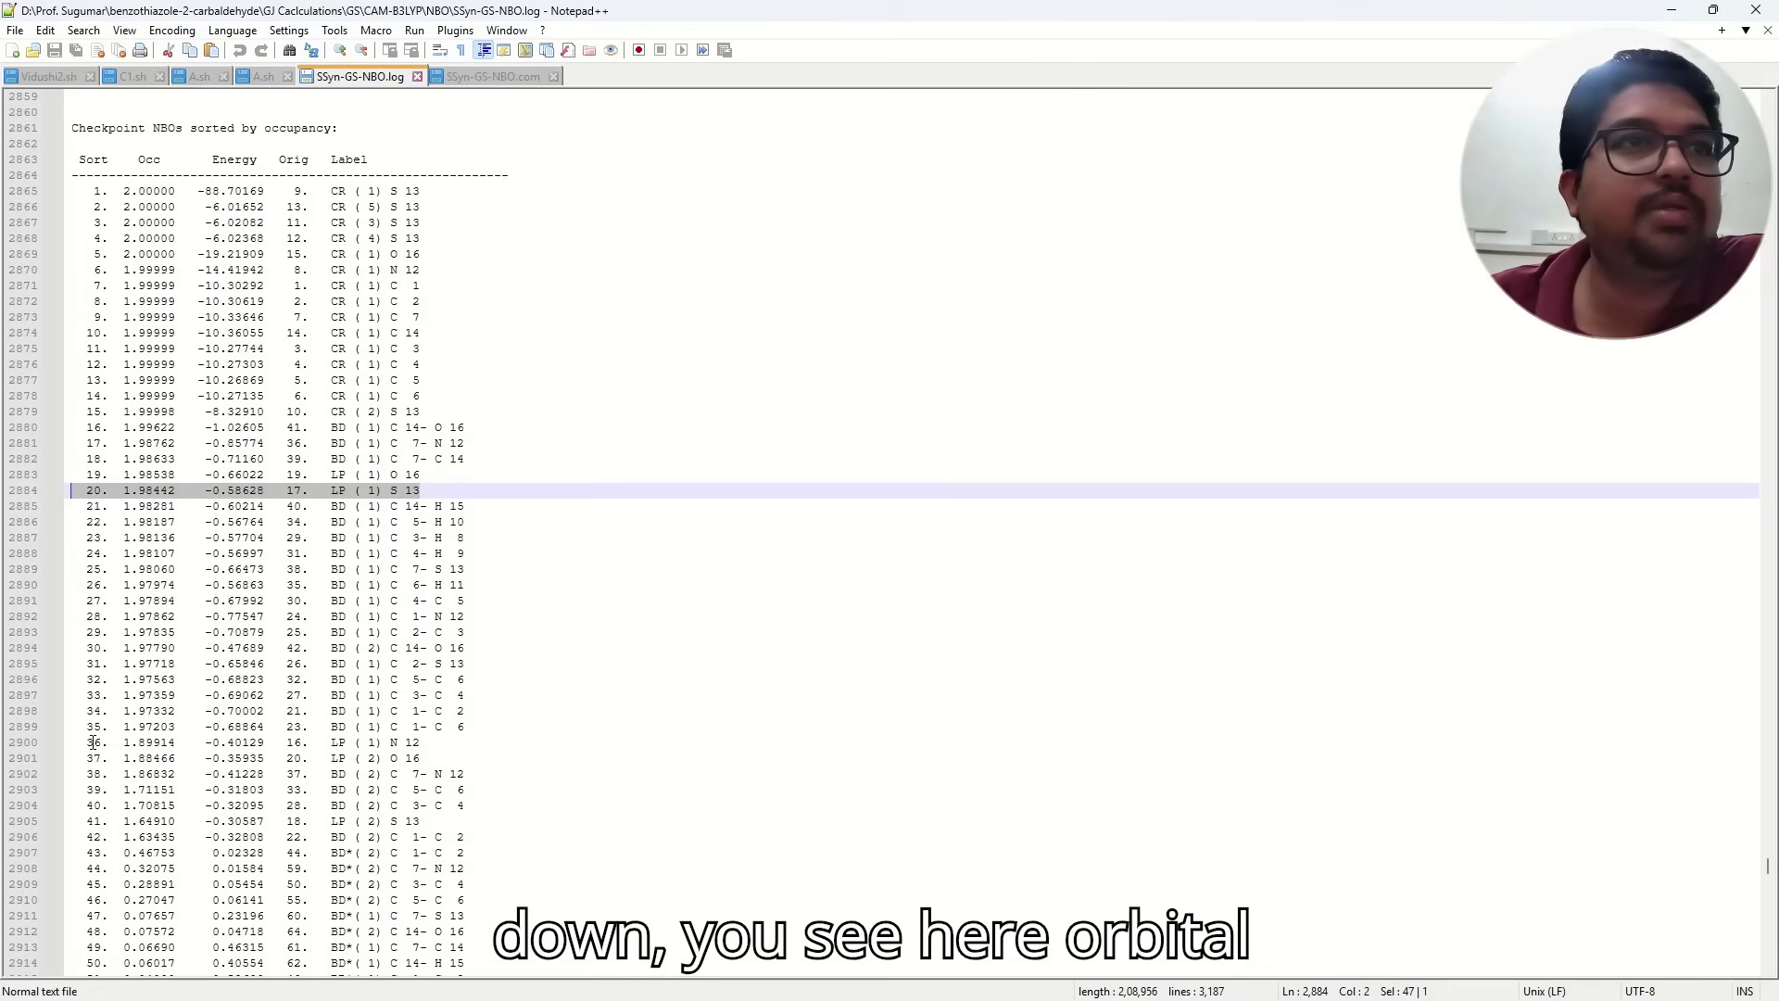
Highlight the N 12 lone pair (orbital 36) and second S 13 lone pair (orbital 41), then recheck rows 20 and 36.
{"action": "left_click_drag", "start_coordinate": [87, 741], "coordinate": [420, 742]}
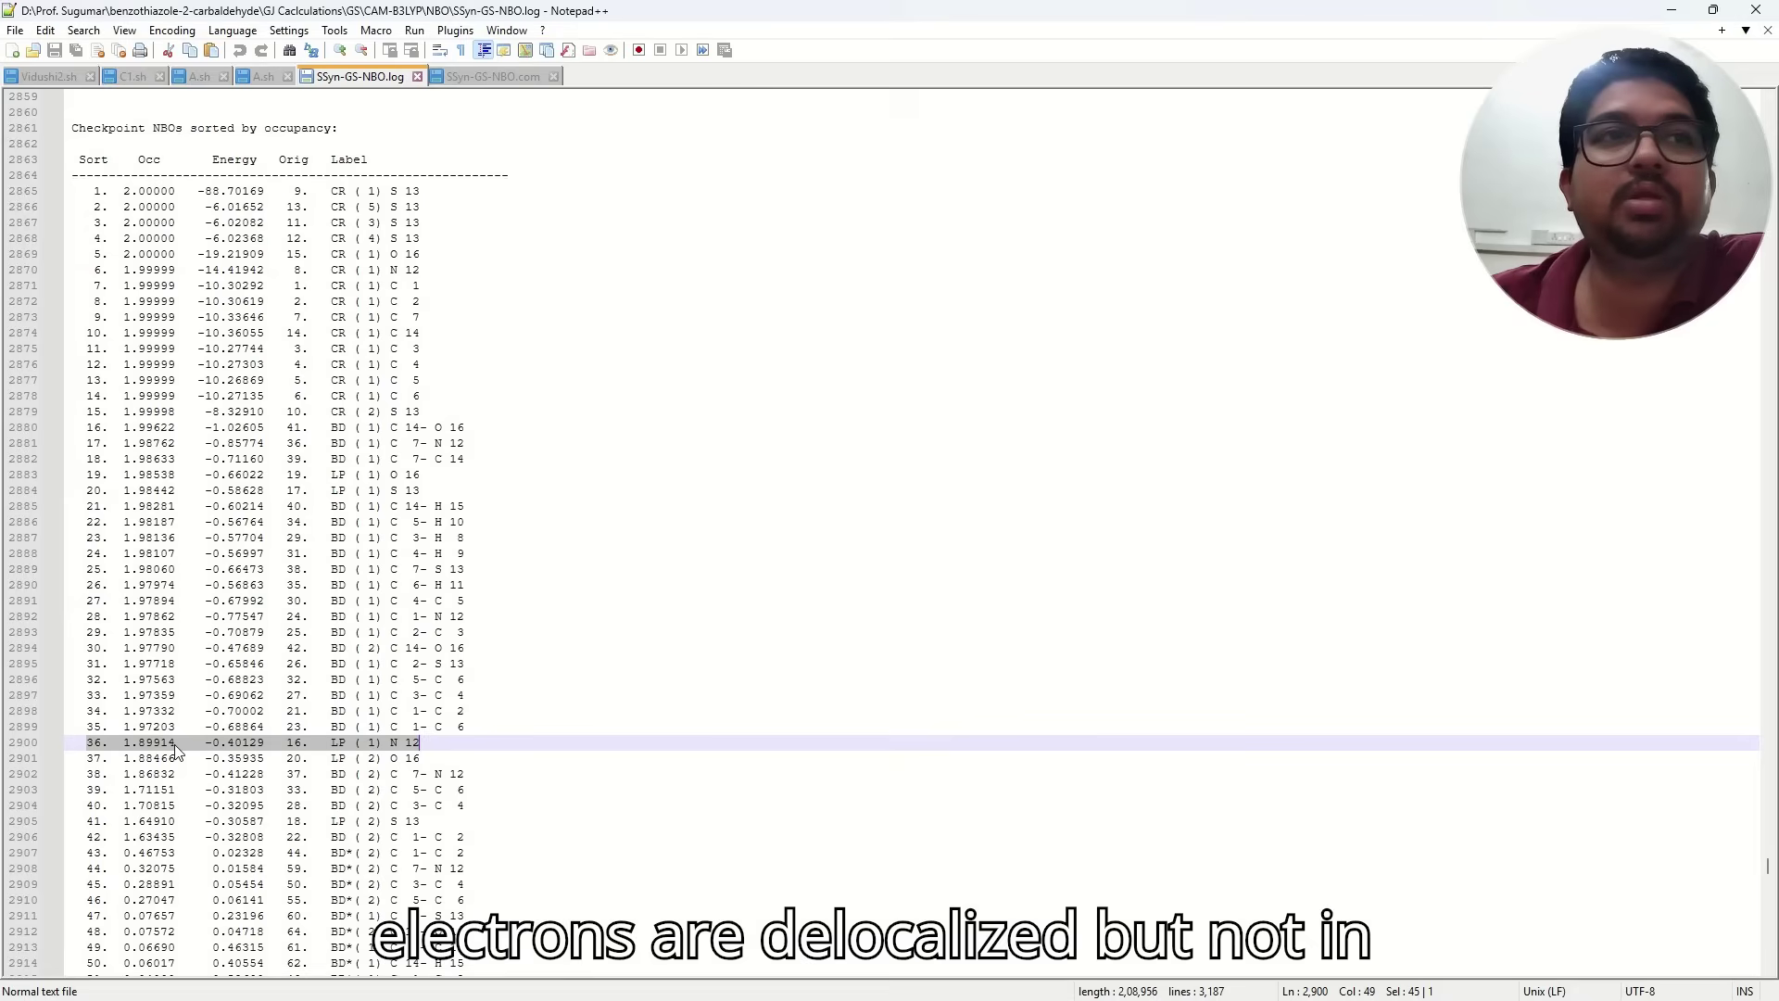
{"action": "scroll", "coordinate": [393, 737], "scroll_direction": "down", "scroll_amount": 2}
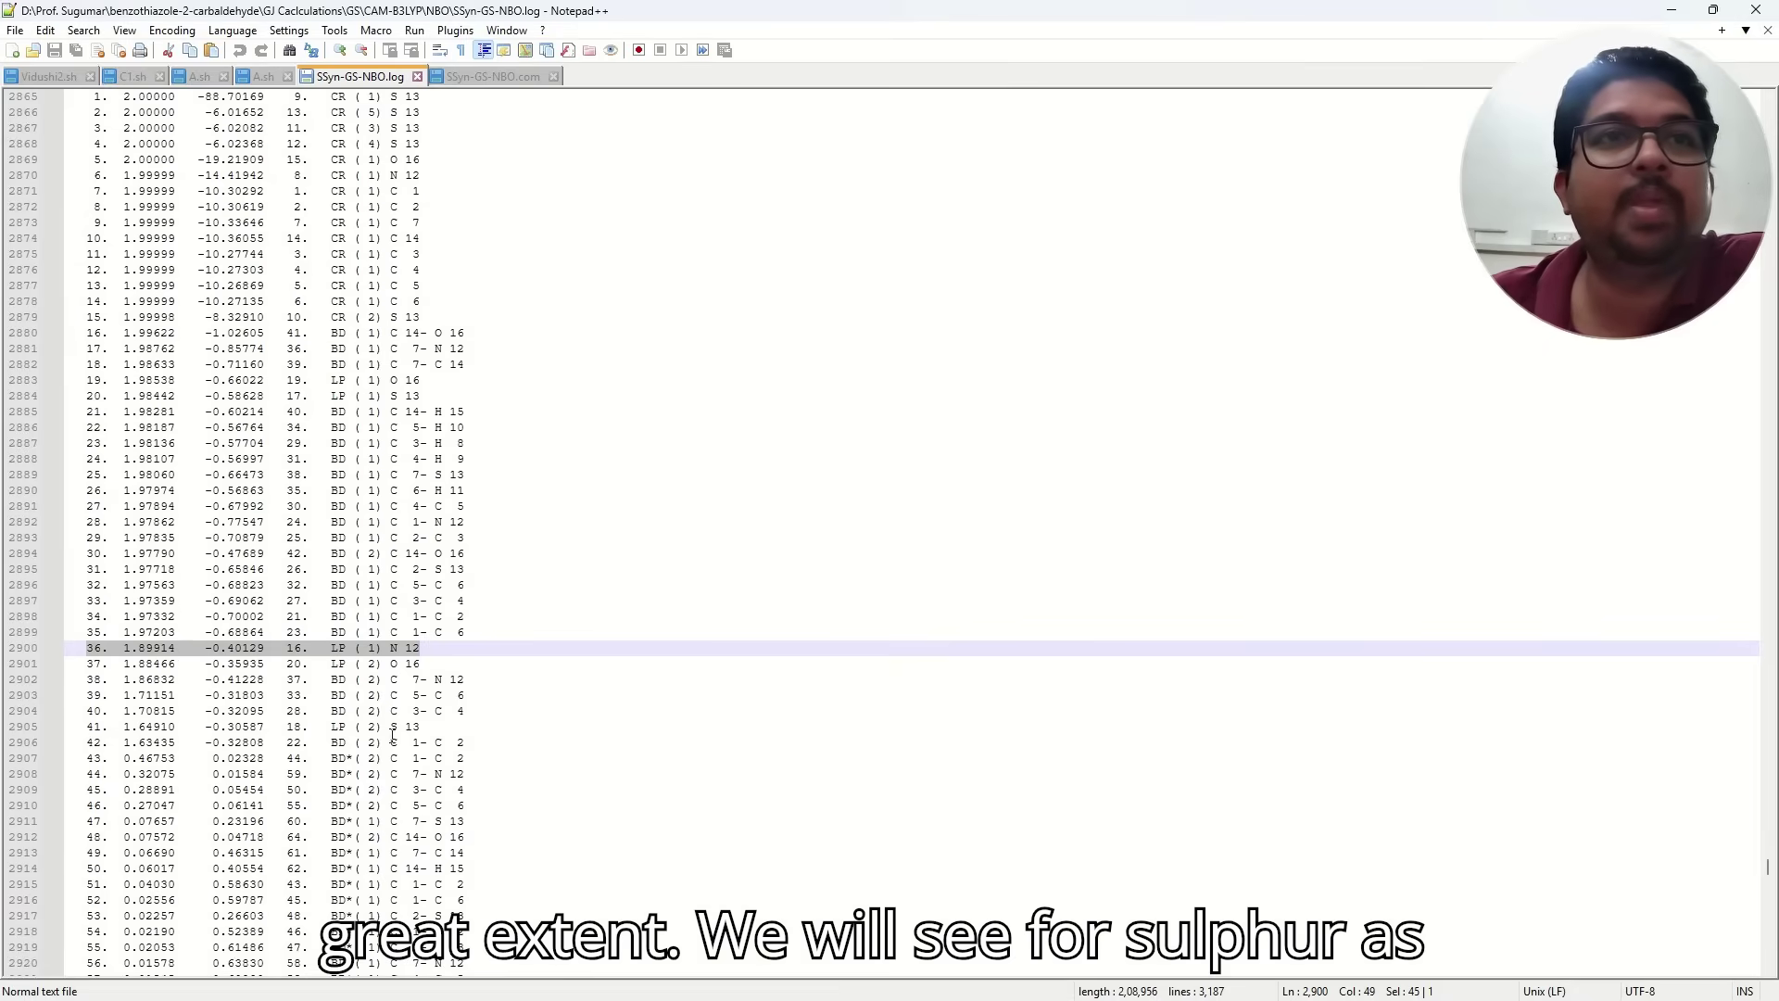
{"action": "left_click_drag", "start_coordinate": [434, 731], "coordinate": [103, 730]}
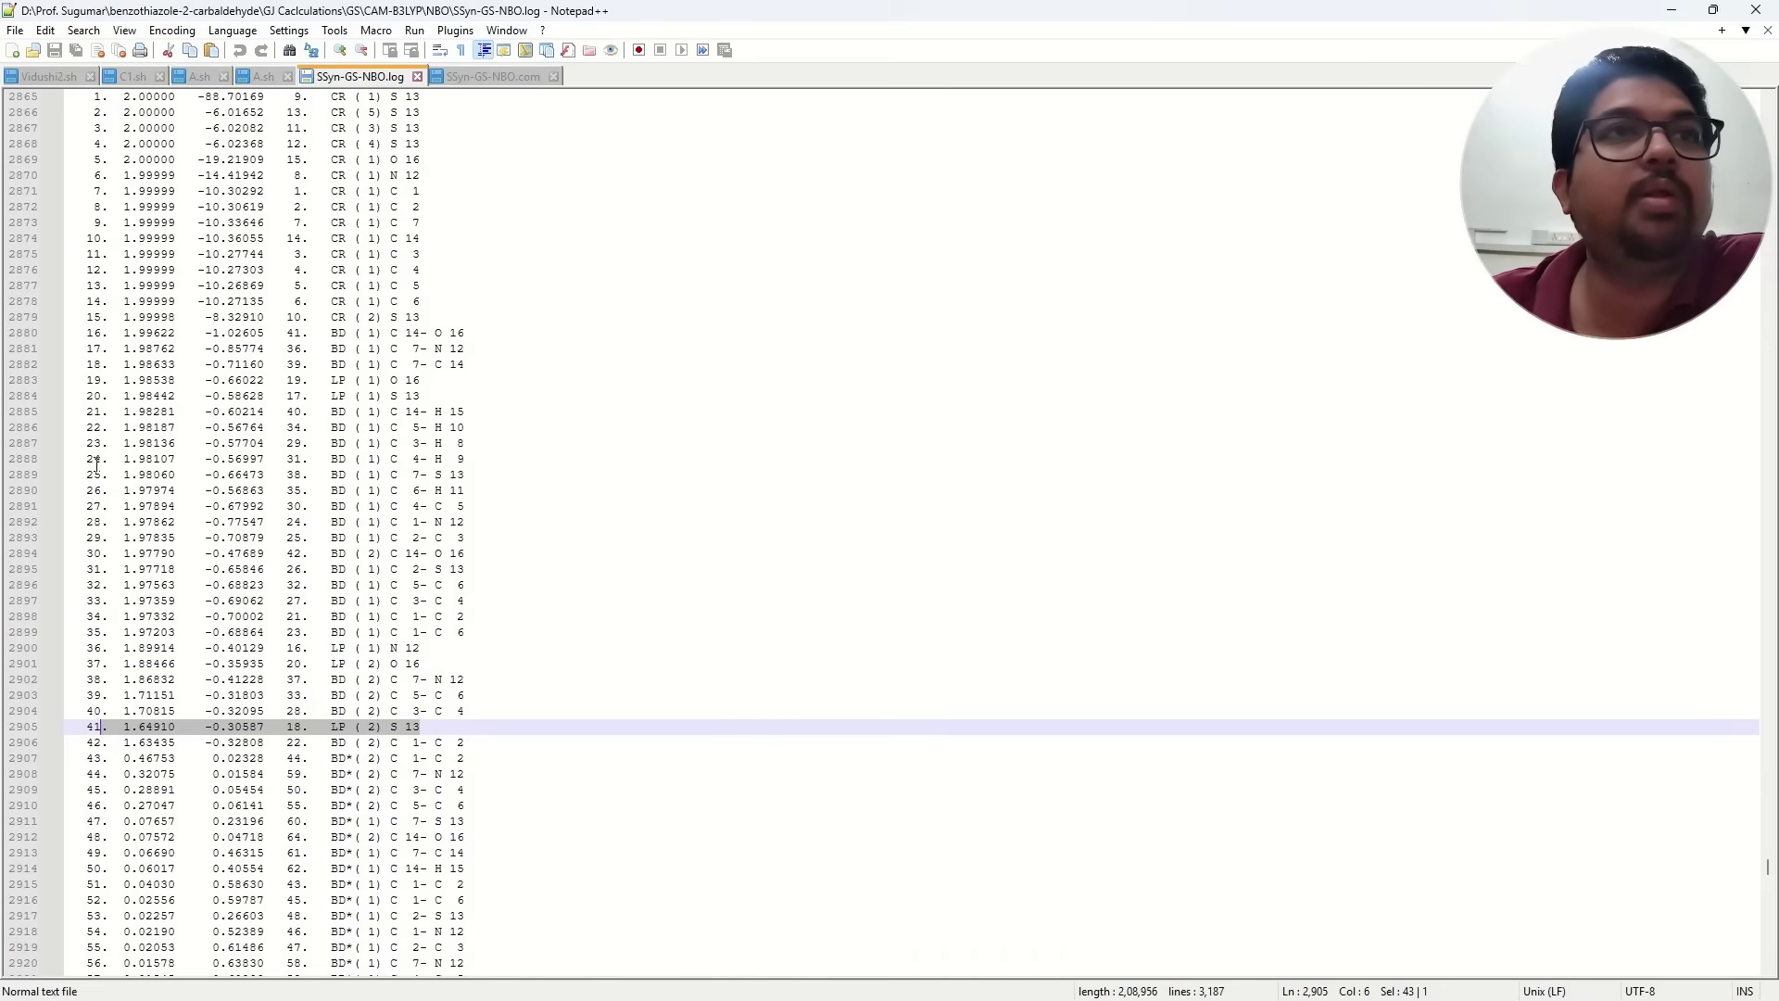
{"action": "left_click_drag", "start_coordinate": [88, 396], "coordinate": [426, 391]}
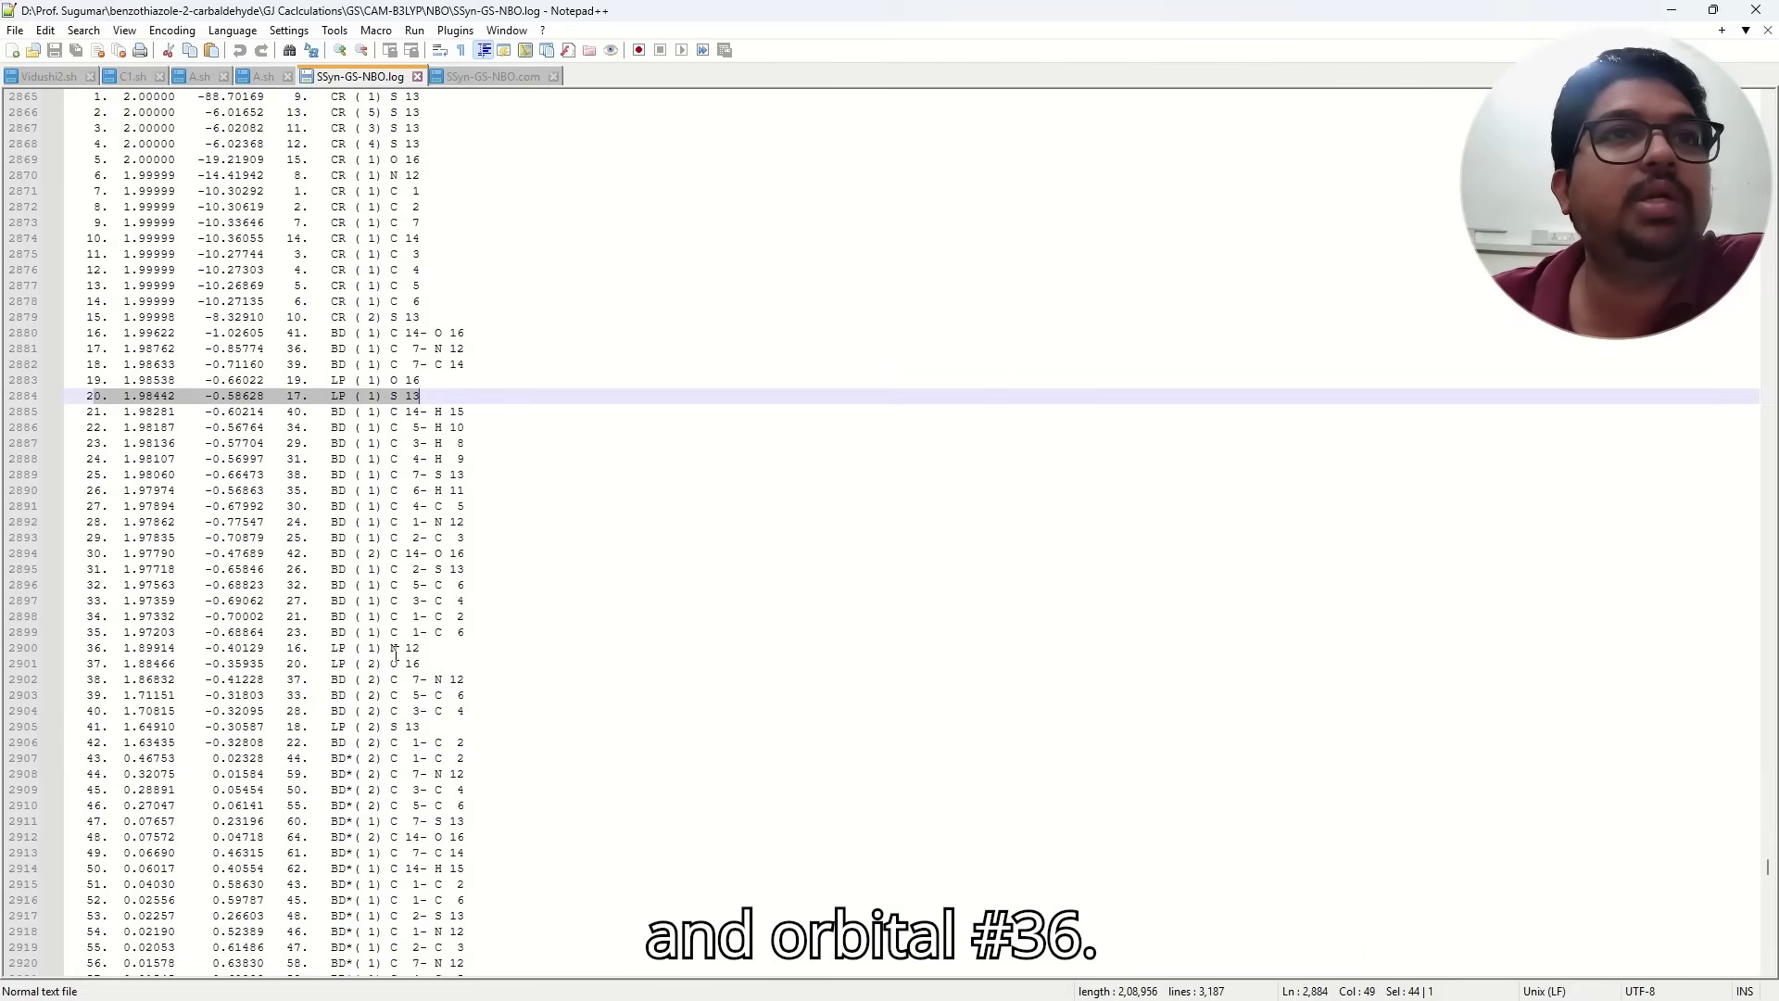
{"action": "left_click_drag", "start_coordinate": [425, 648], "coordinate": [104, 660]}
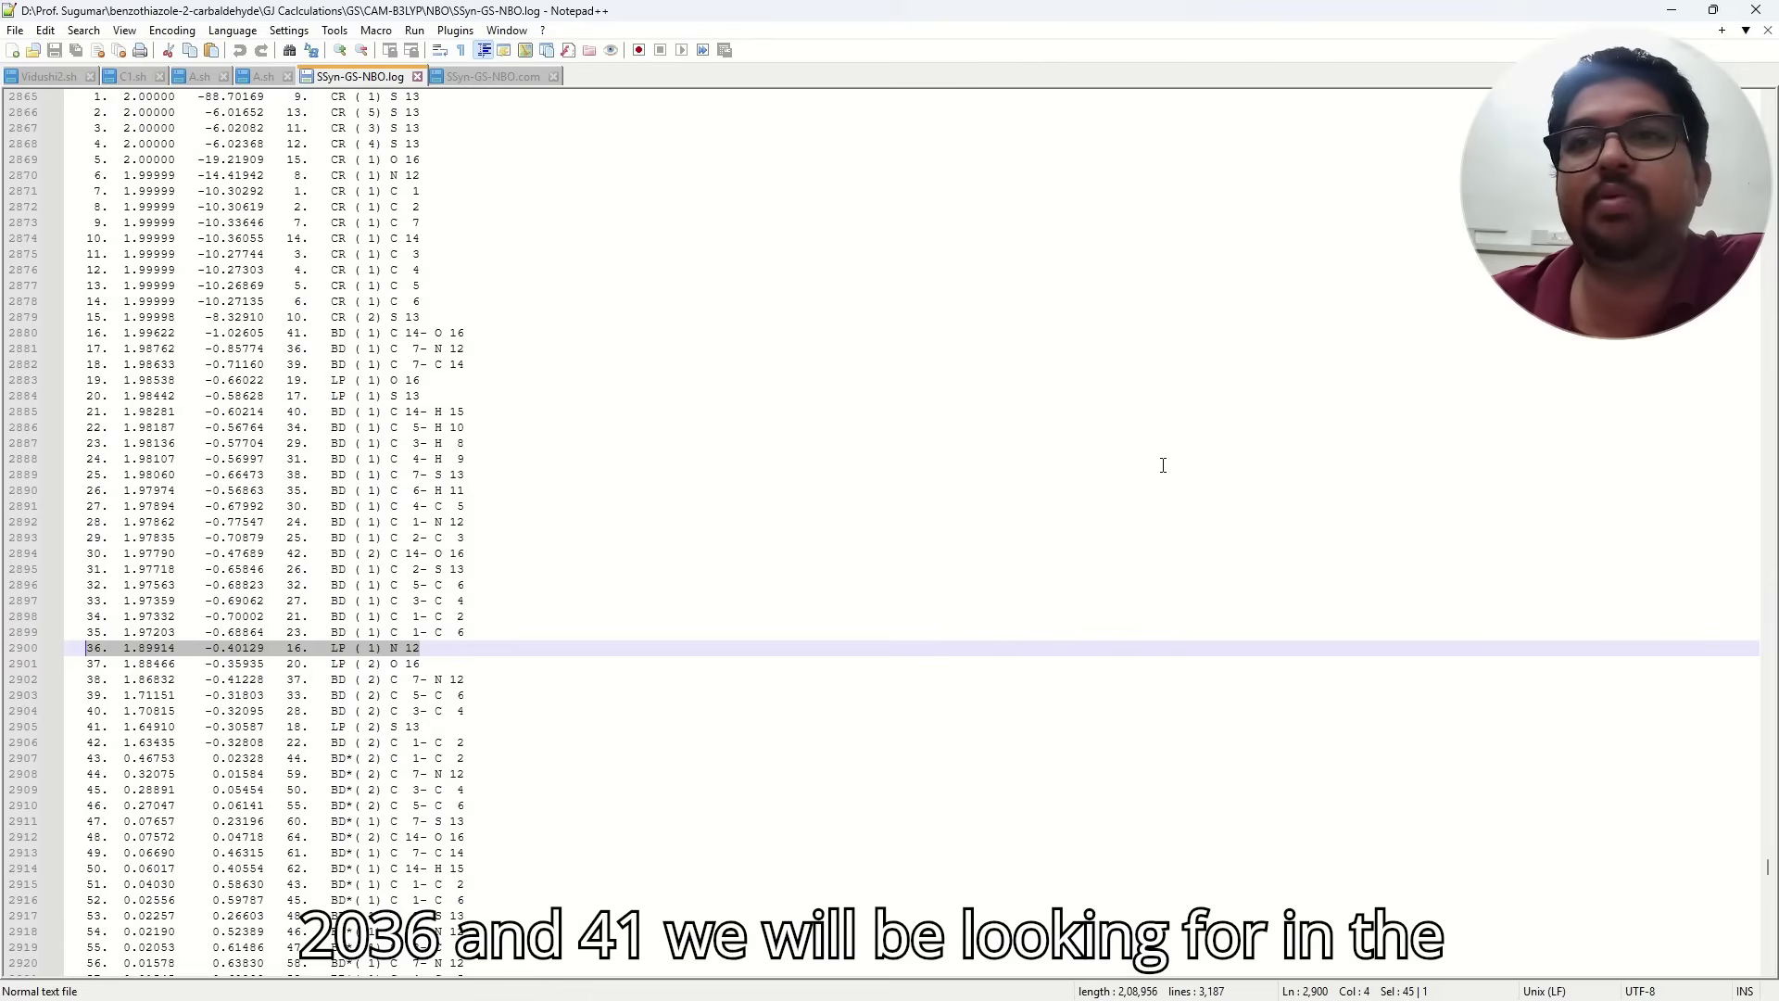
Switch back to Chemcraft and open the list of molecular orbitals to render.
{"action": "left_click", "coordinate": [1674, 13]}
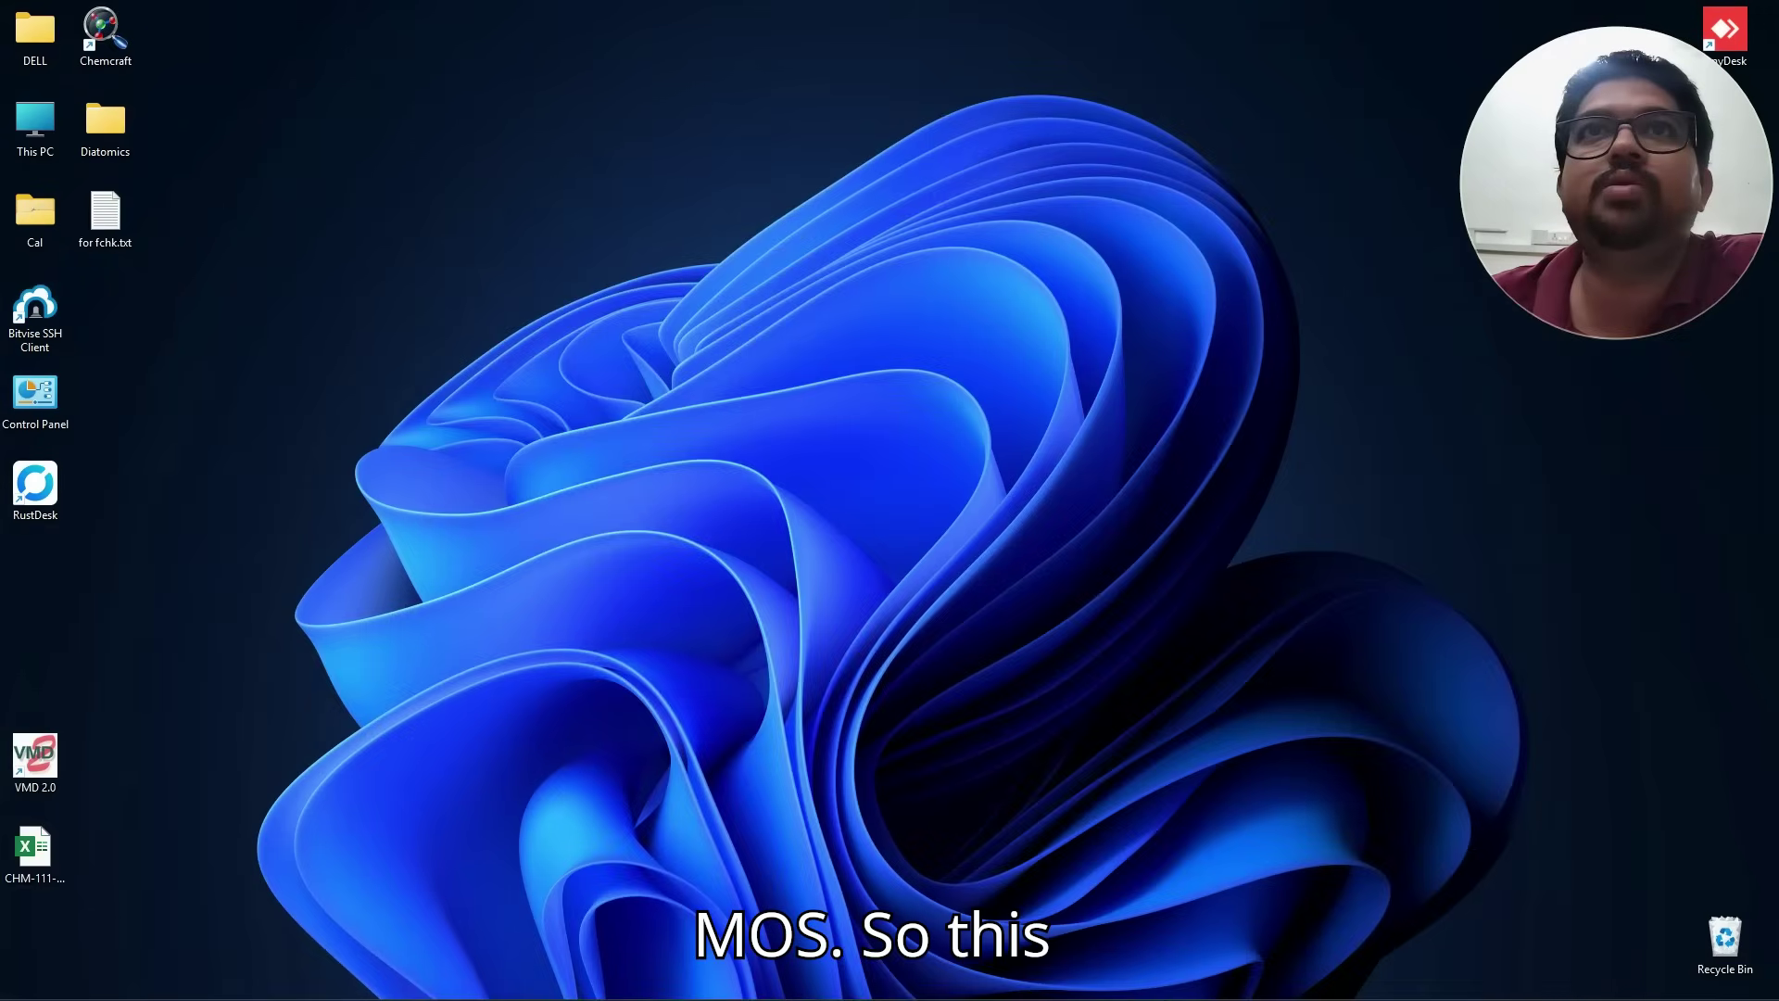
{"action": "left_click", "coordinate": [1096, 990]}
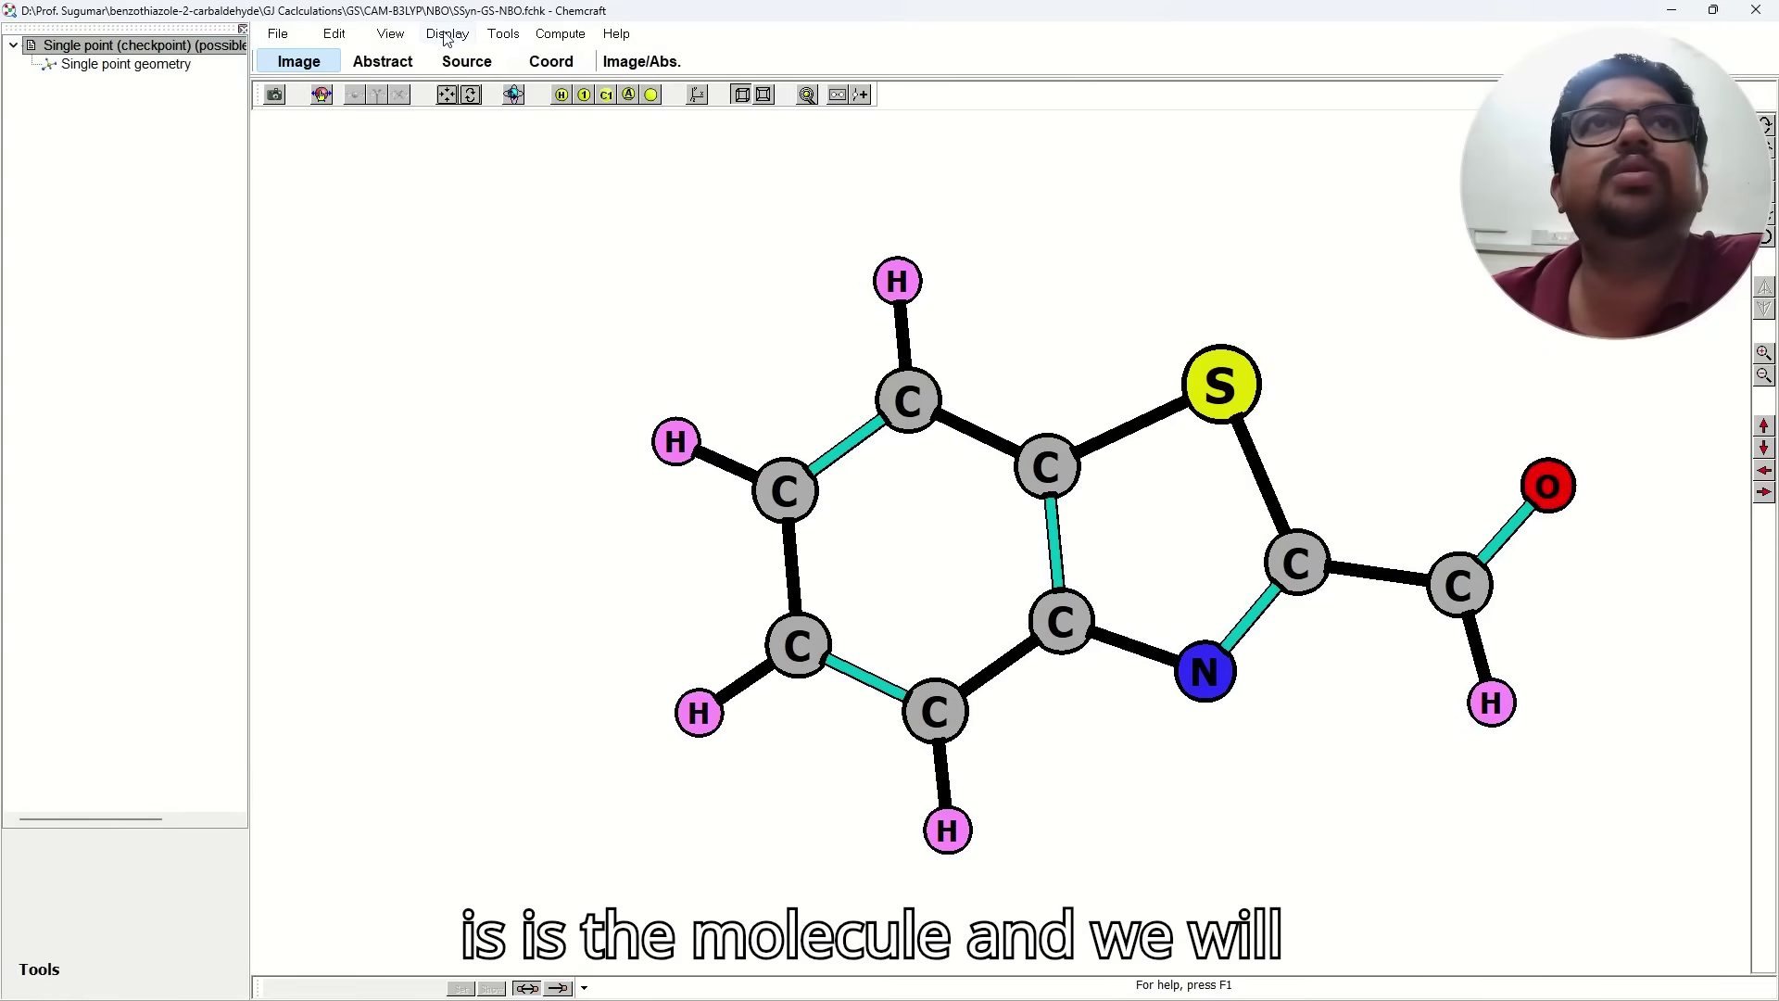
{"action": "left_click", "coordinate": [497, 36]}
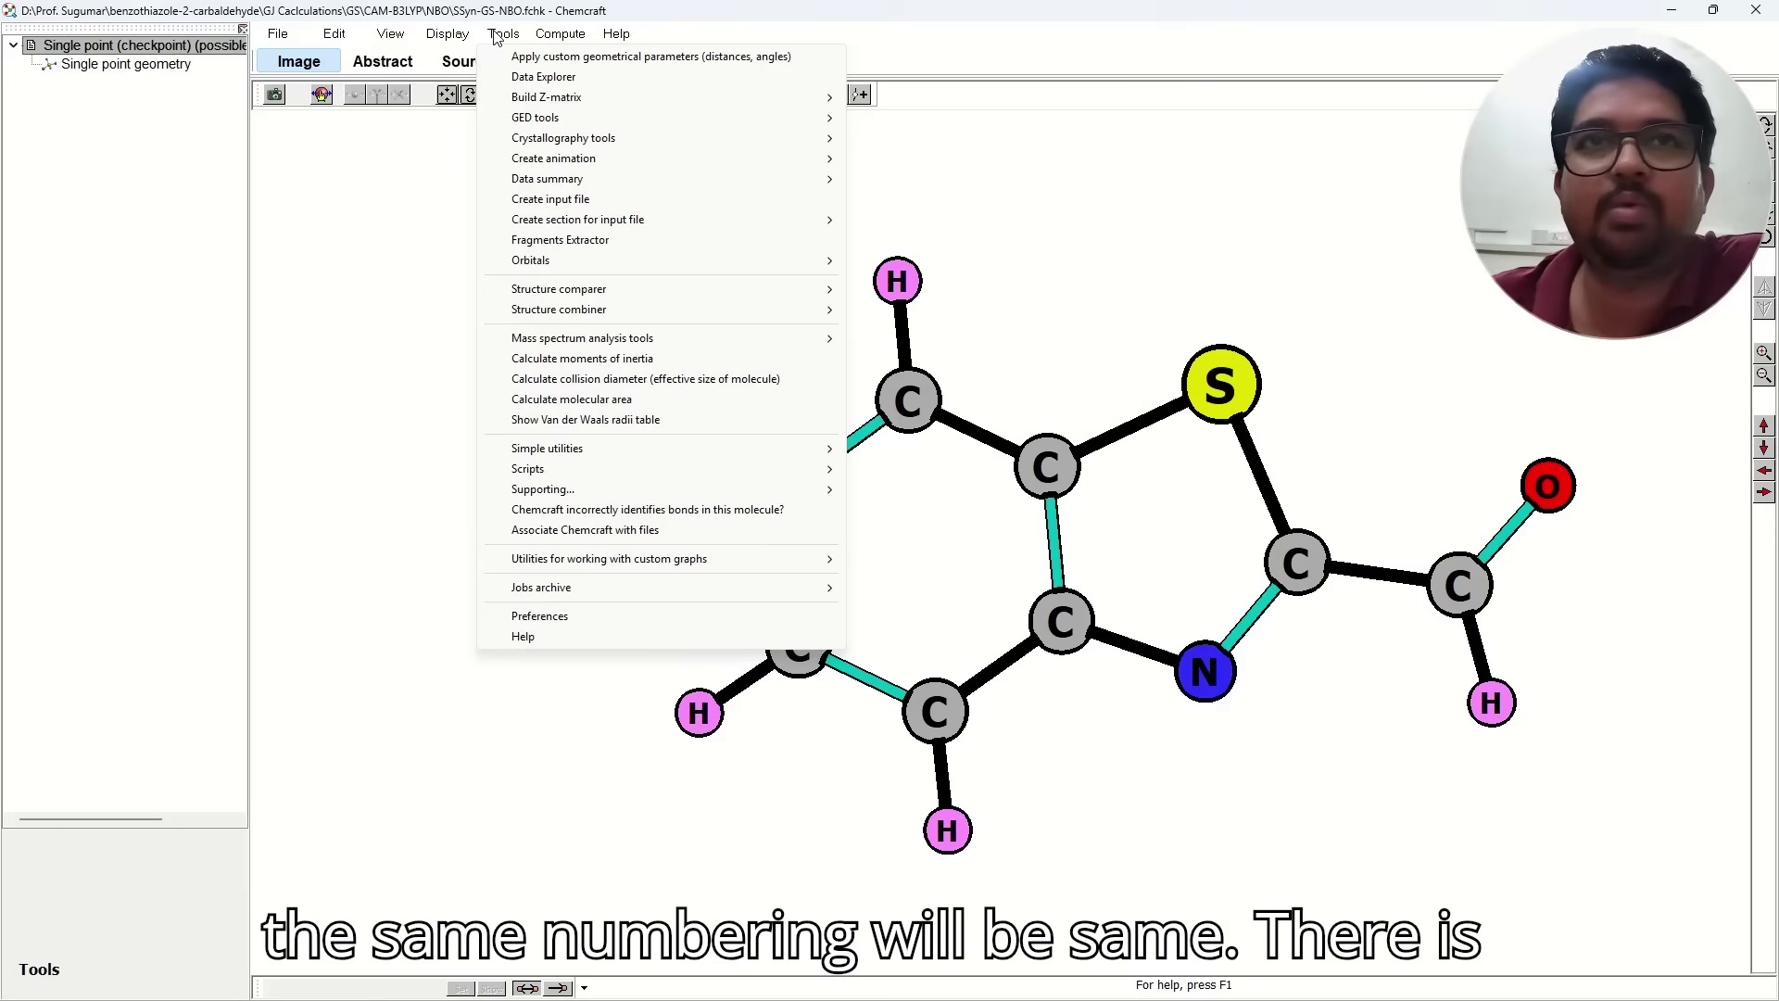
{"action": "mouse_move", "coordinate": [648, 262]}
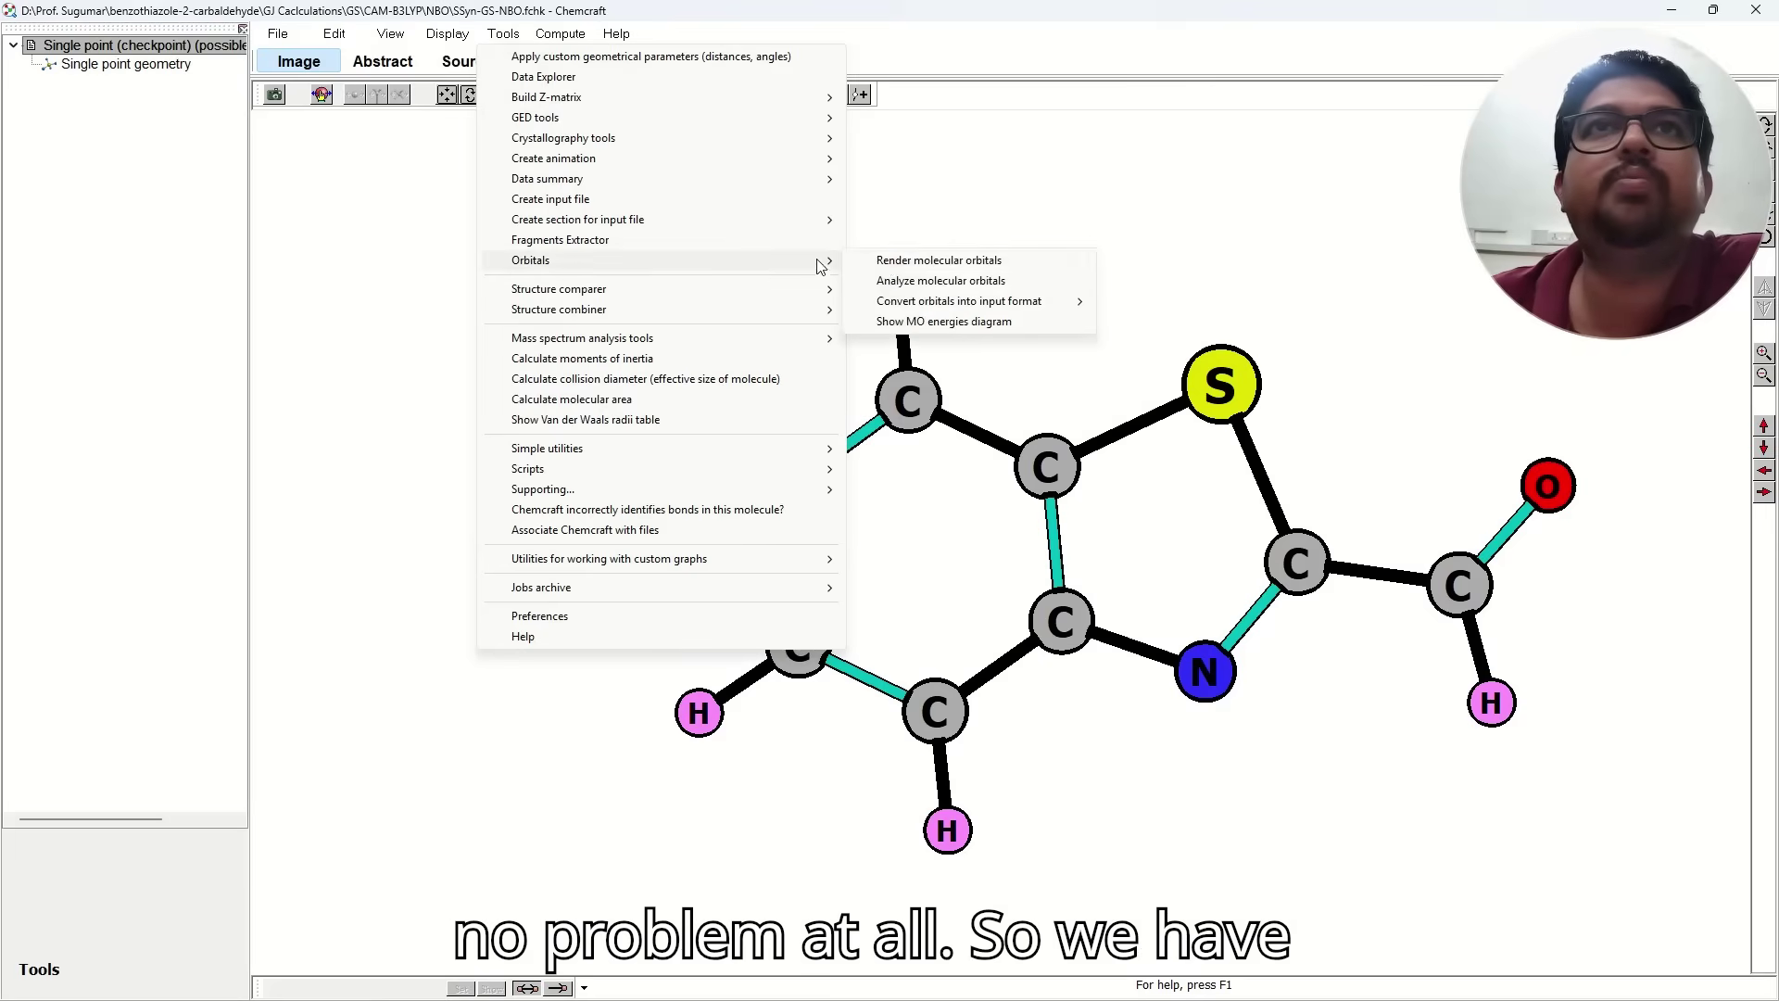
{"action": "left_click", "coordinate": [904, 264]}
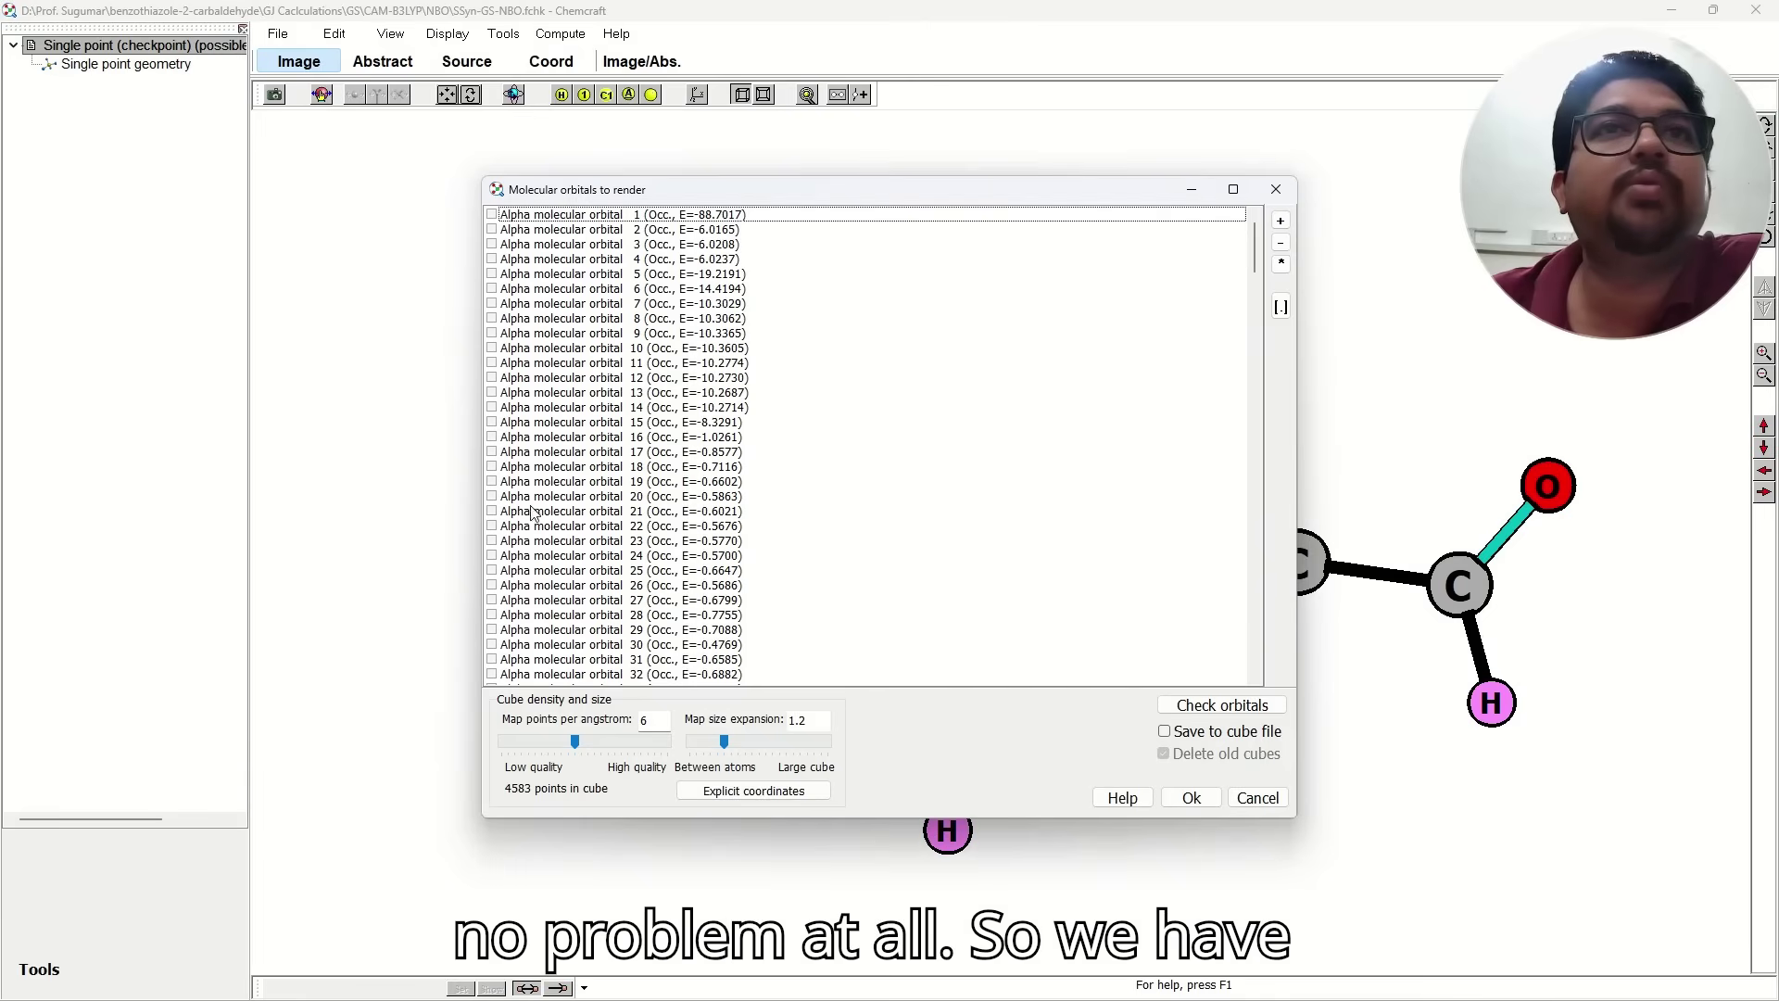
Select alpha molecular orbitals 20 and 36 for rendering.
{"action": "left_click", "coordinate": [495, 498]}
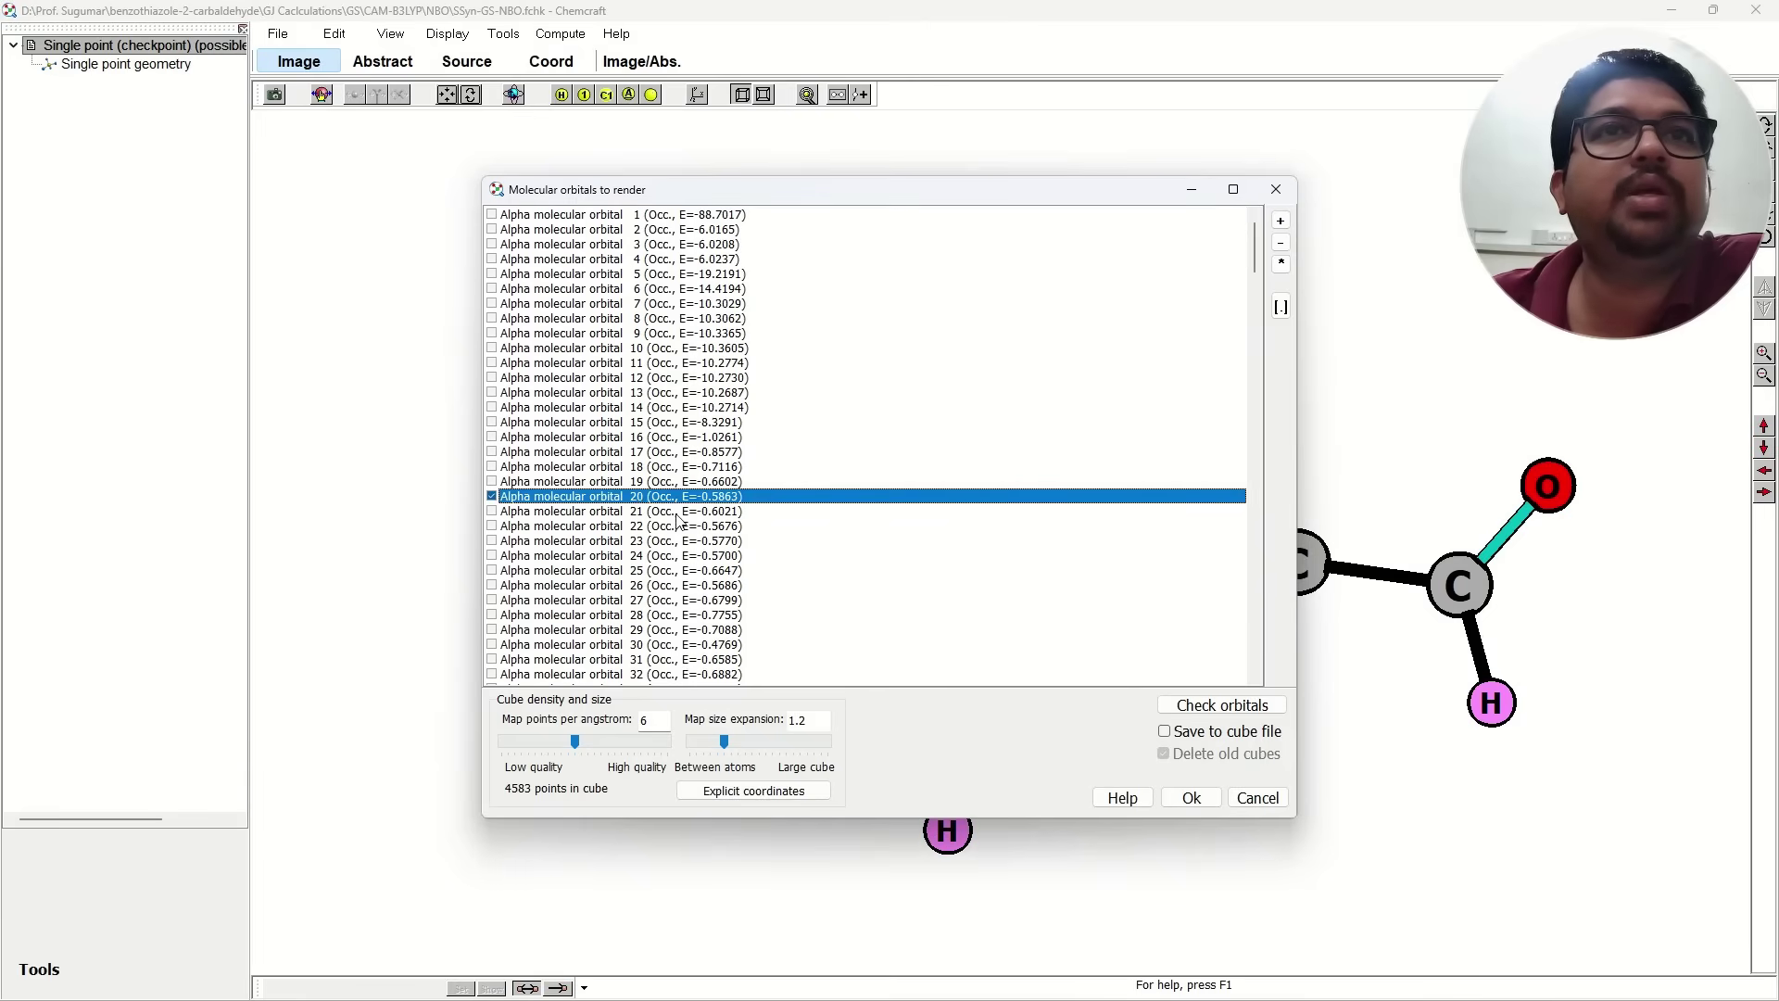
{"action": "left_click_drag", "start_coordinate": [1257, 248], "coordinate": [1258, 265]}
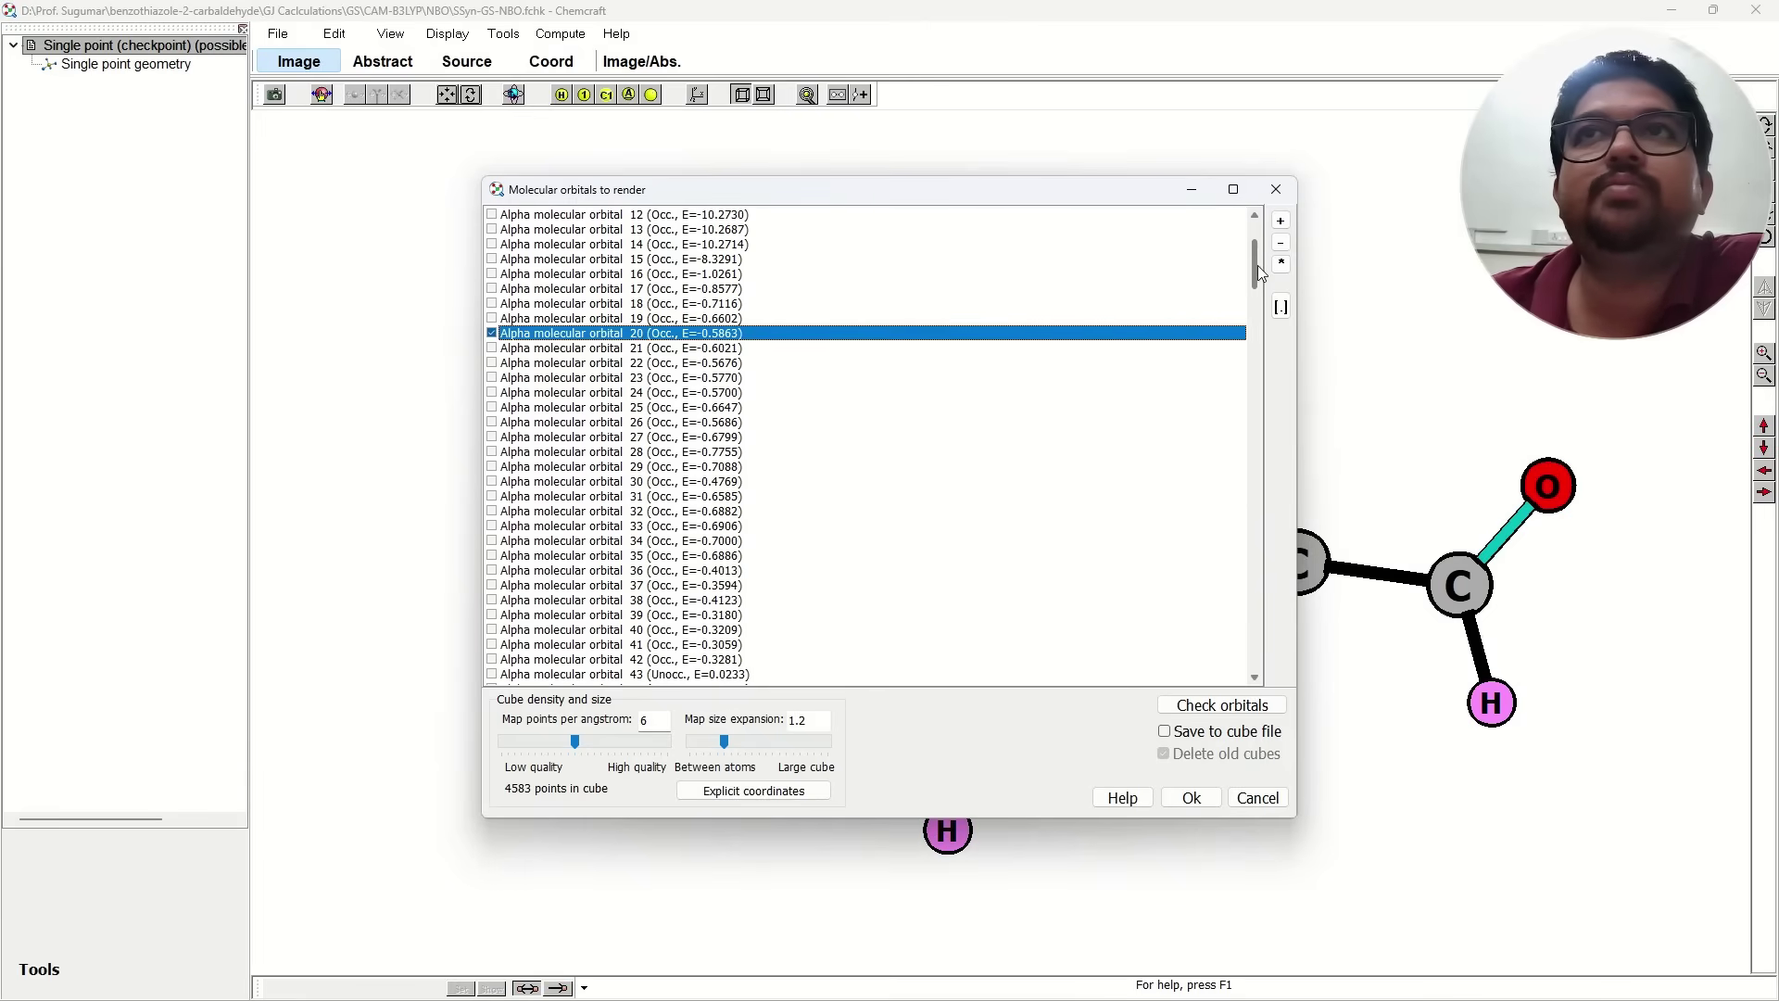
{"action": "left_click", "coordinate": [492, 570]}
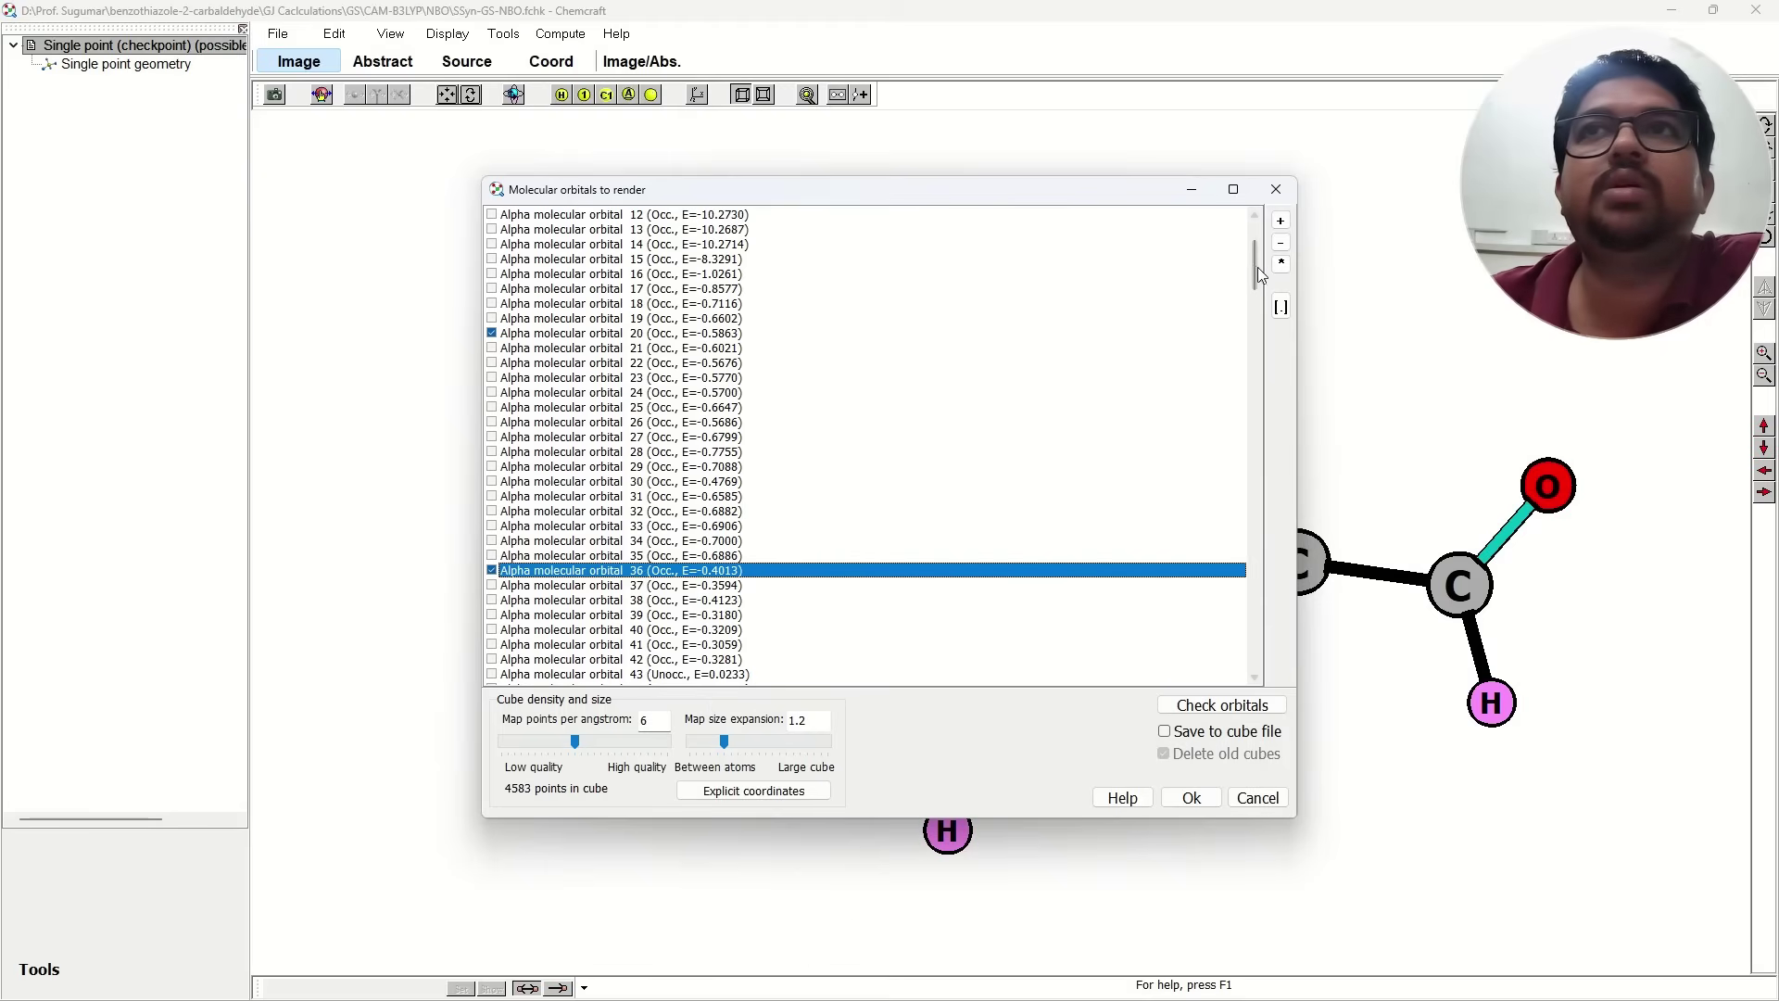
{"action": "left_click_drag", "start_coordinate": [1259, 267], "coordinate": [1254, 291]}
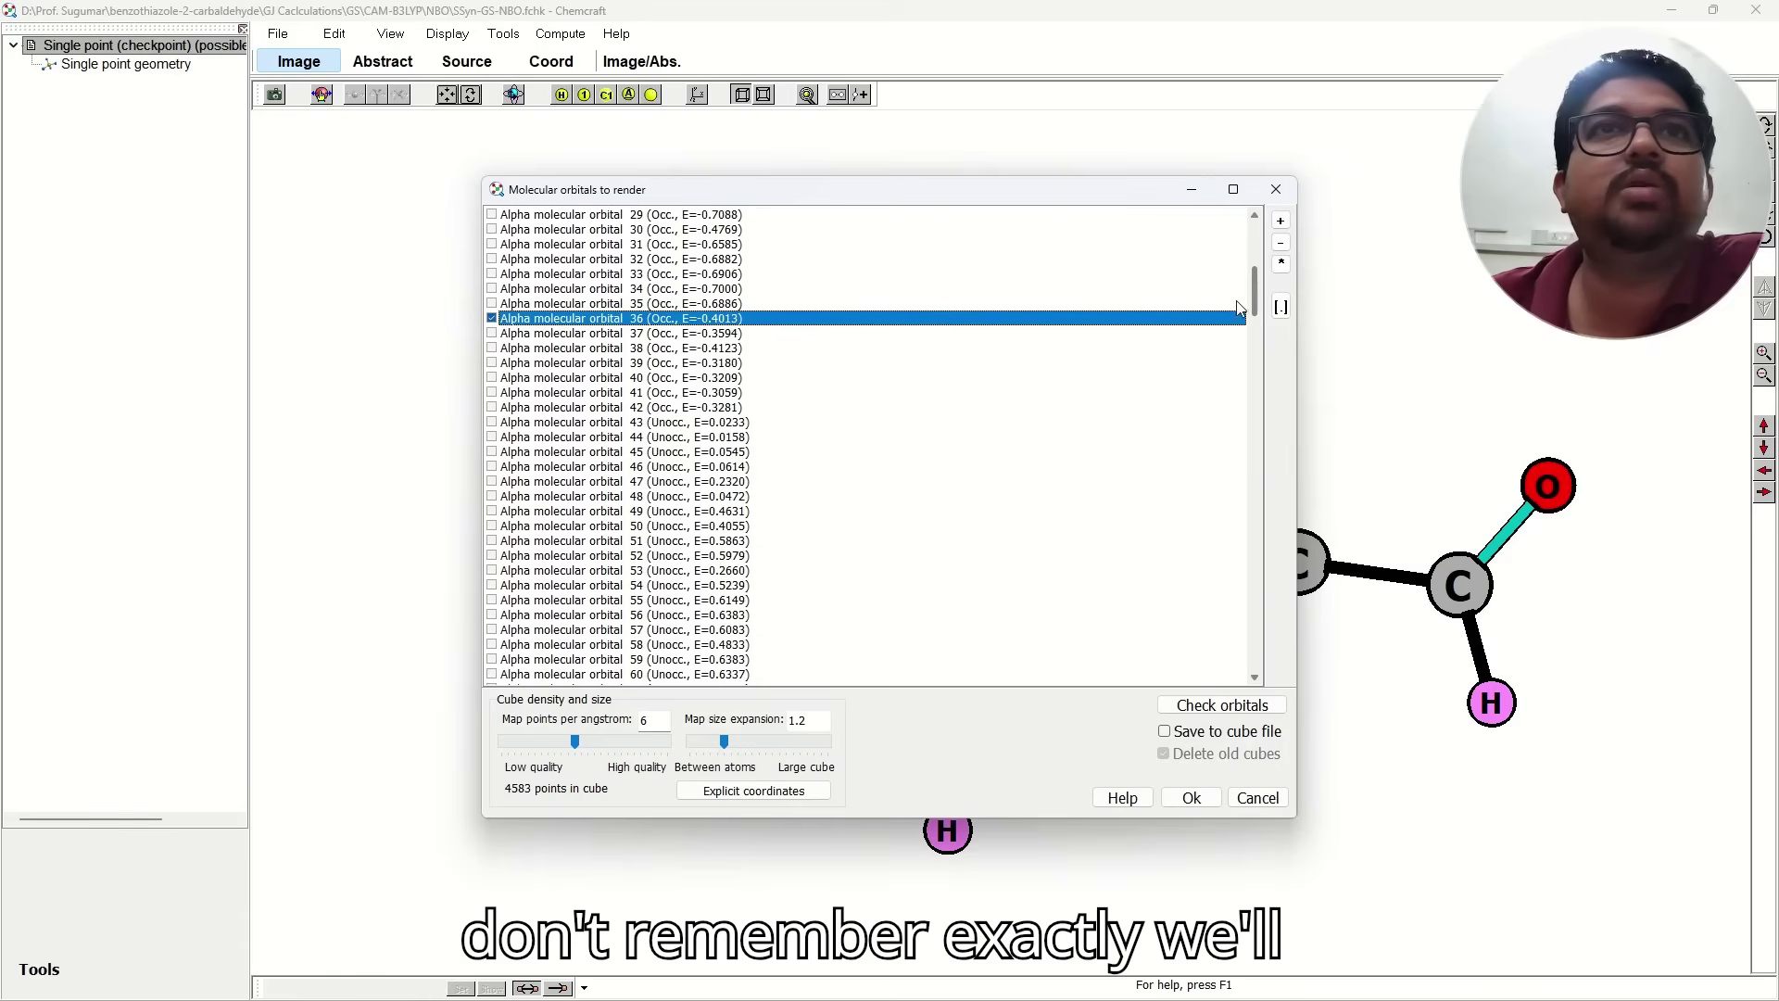
Set the orbital list aside and check the second sulfur lone pair's orbital number in the Notepad++ log.
{"action": "left_click", "coordinate": [1193, 190]}
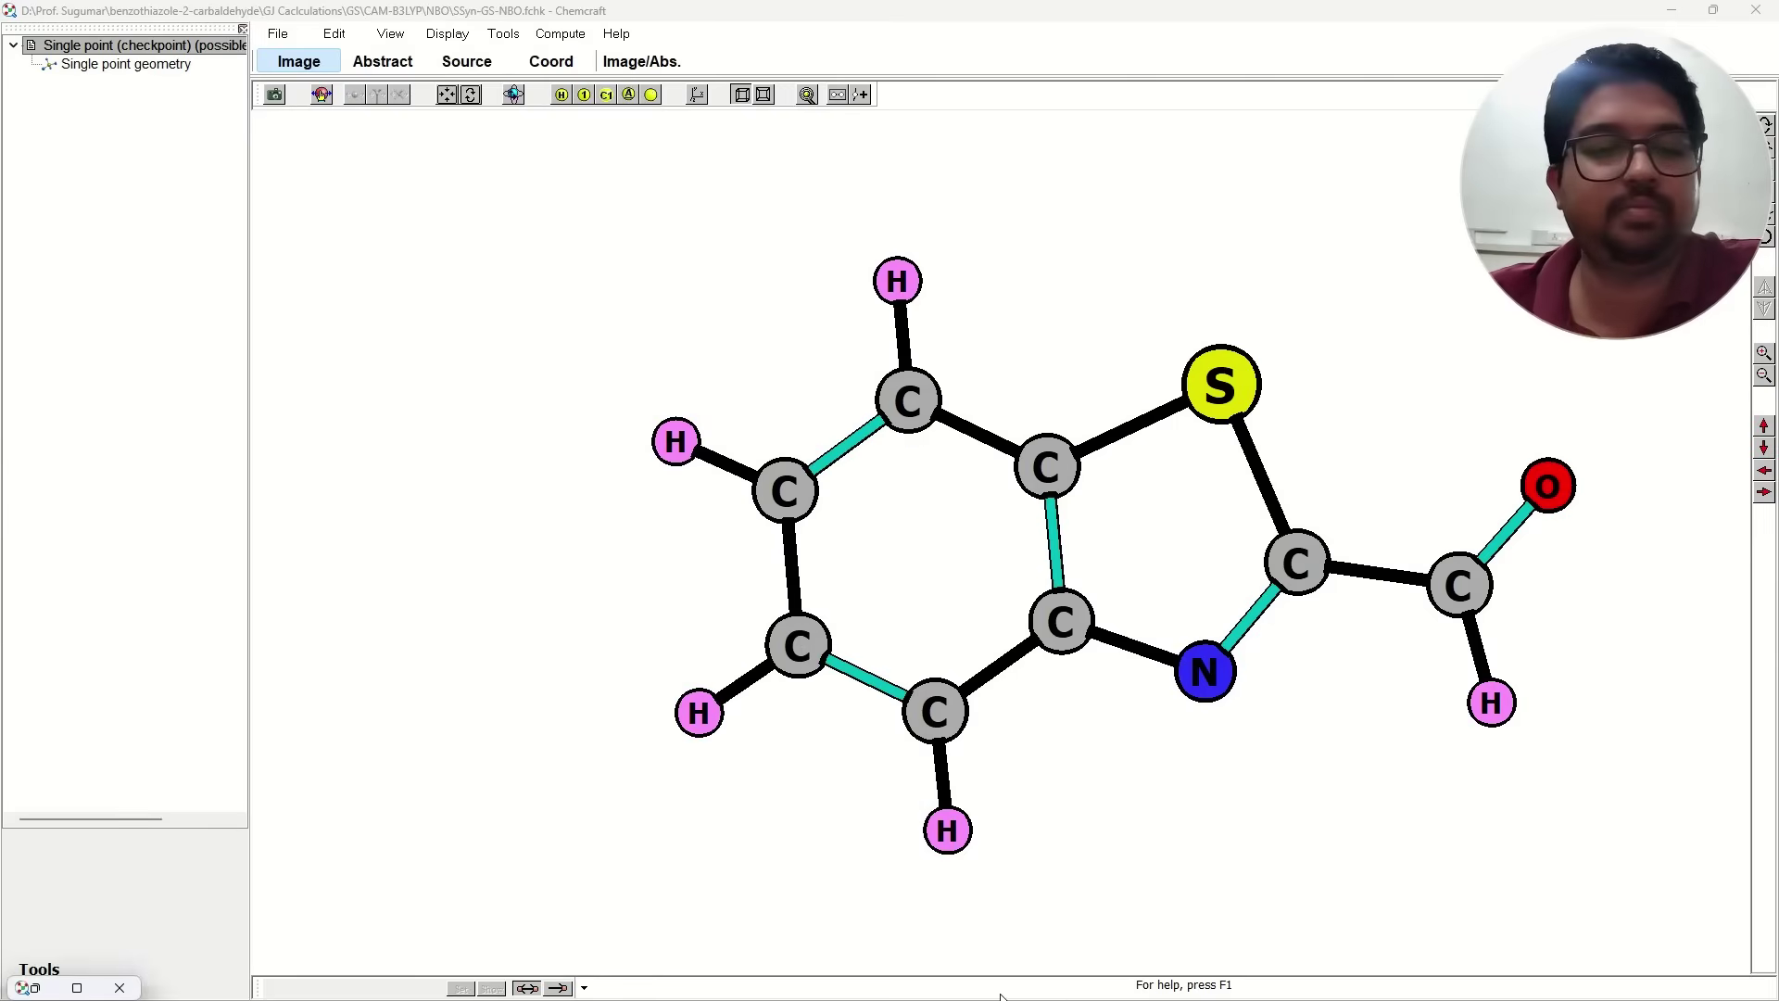
{"action": "key", "text": "super"}
{"action": "left_click", "coordinate": [1215, 978]}
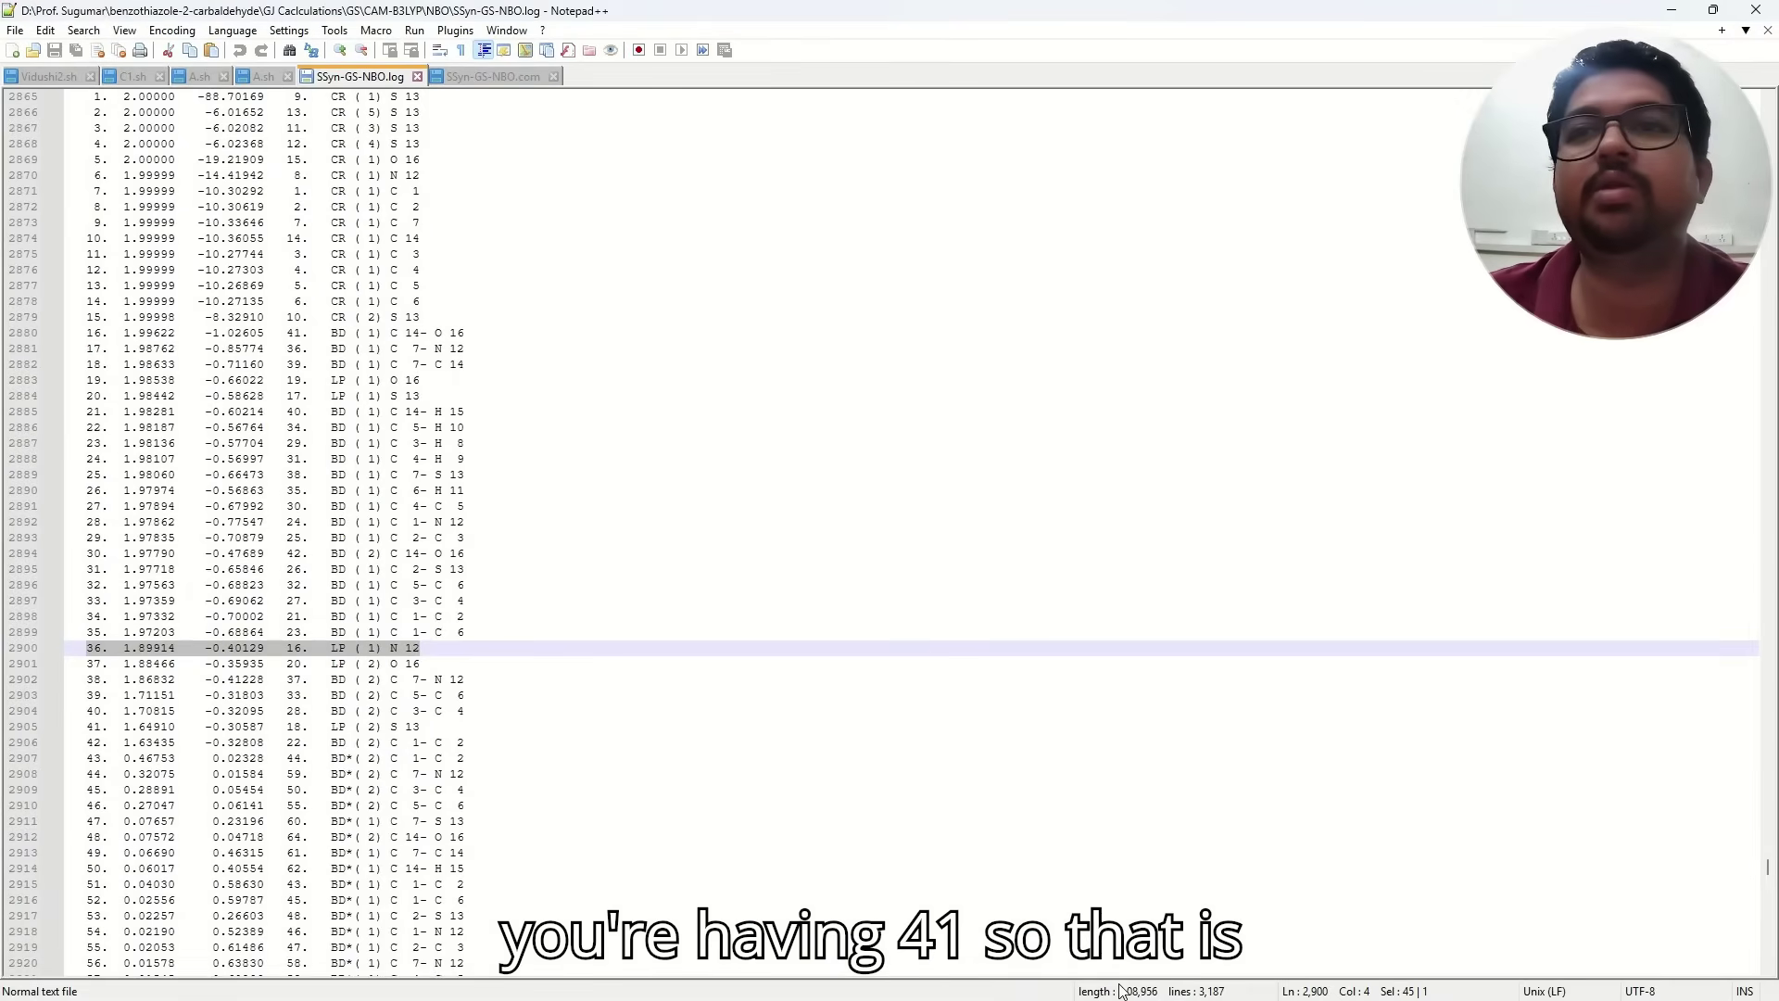
Return to Chemcraft's orbital list, add alpha molecular orbital 41 and render the selected orbitals.
{"action": "key", "text": "alt+Tab"}
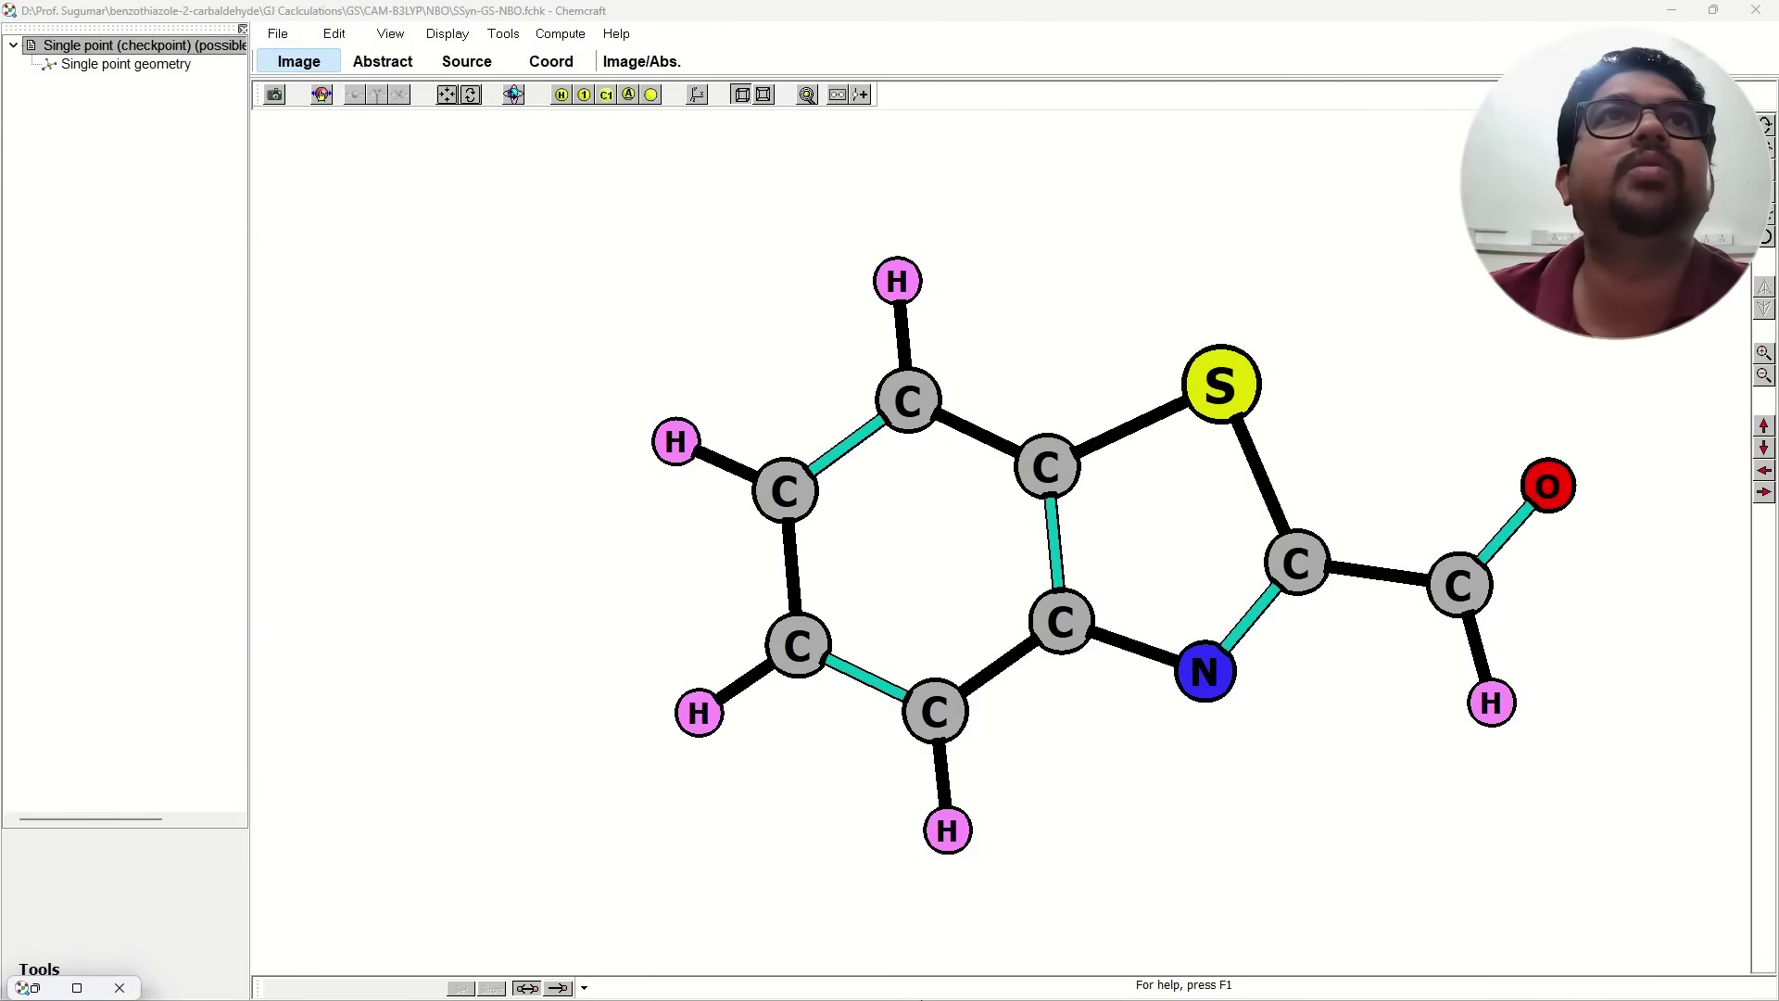
{"action": "key", "text": "super"}
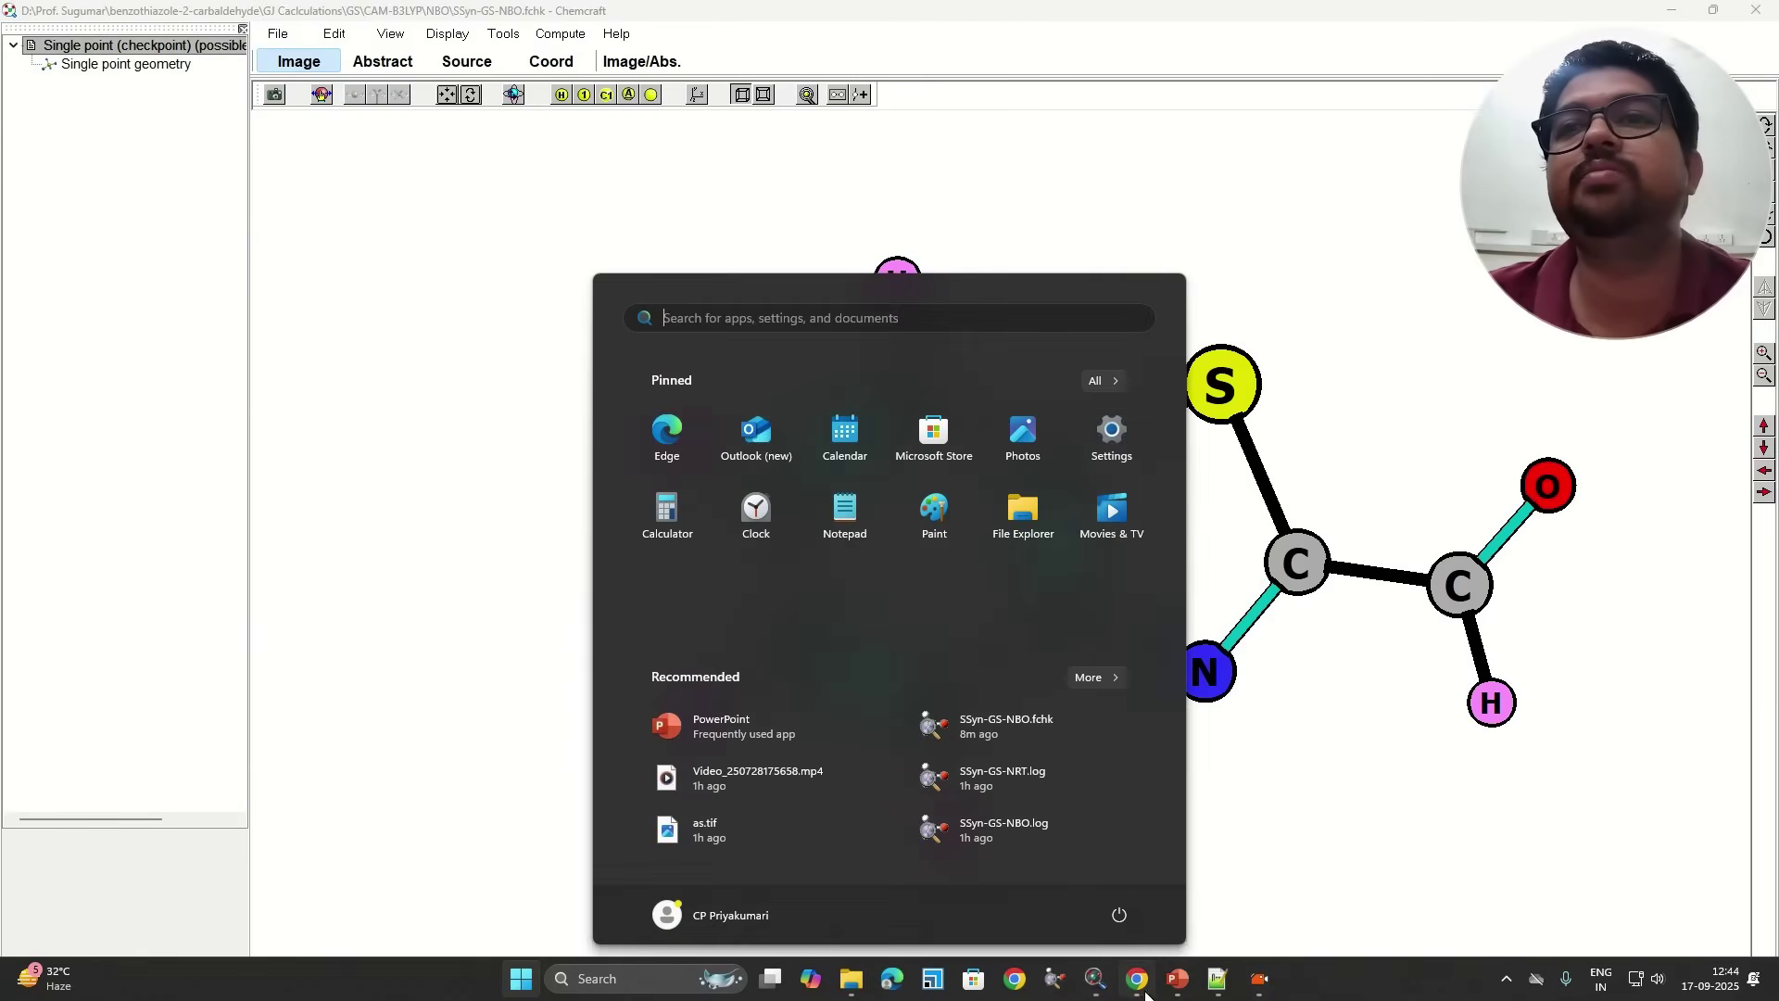
{"action": "left_click", "coordinate": [1094, 986]}
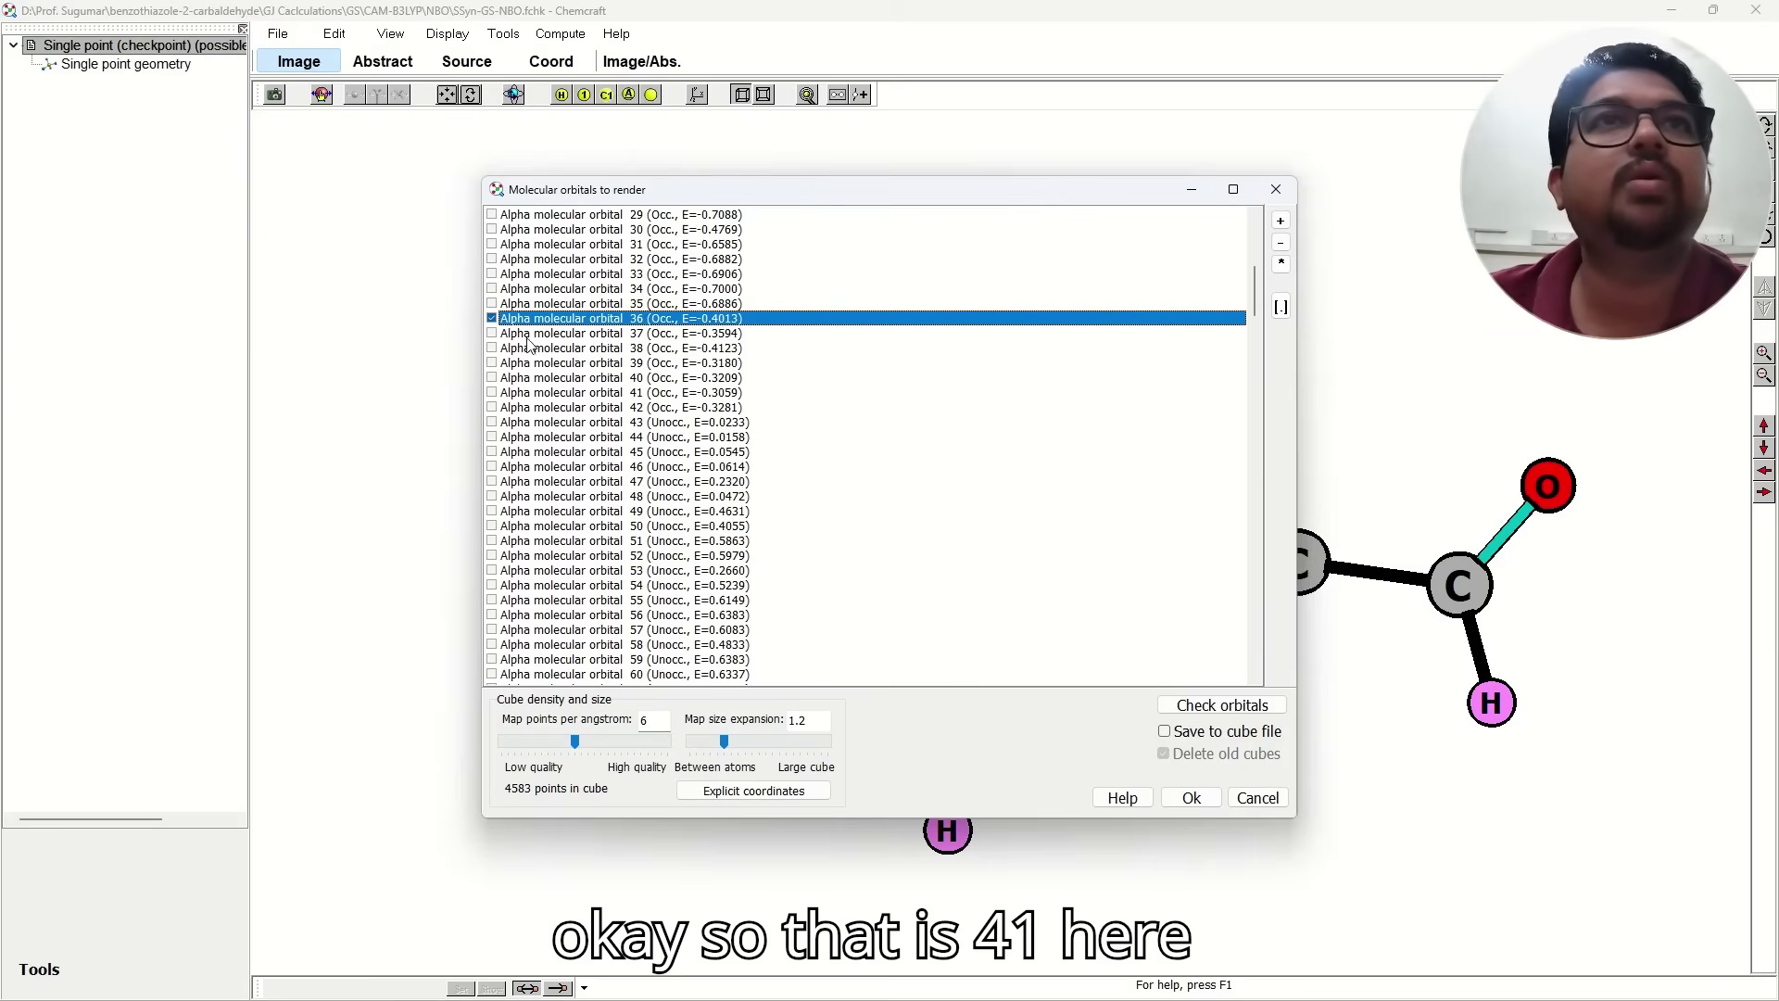
{"action": "left_click", "coordinate": [492, 392]}
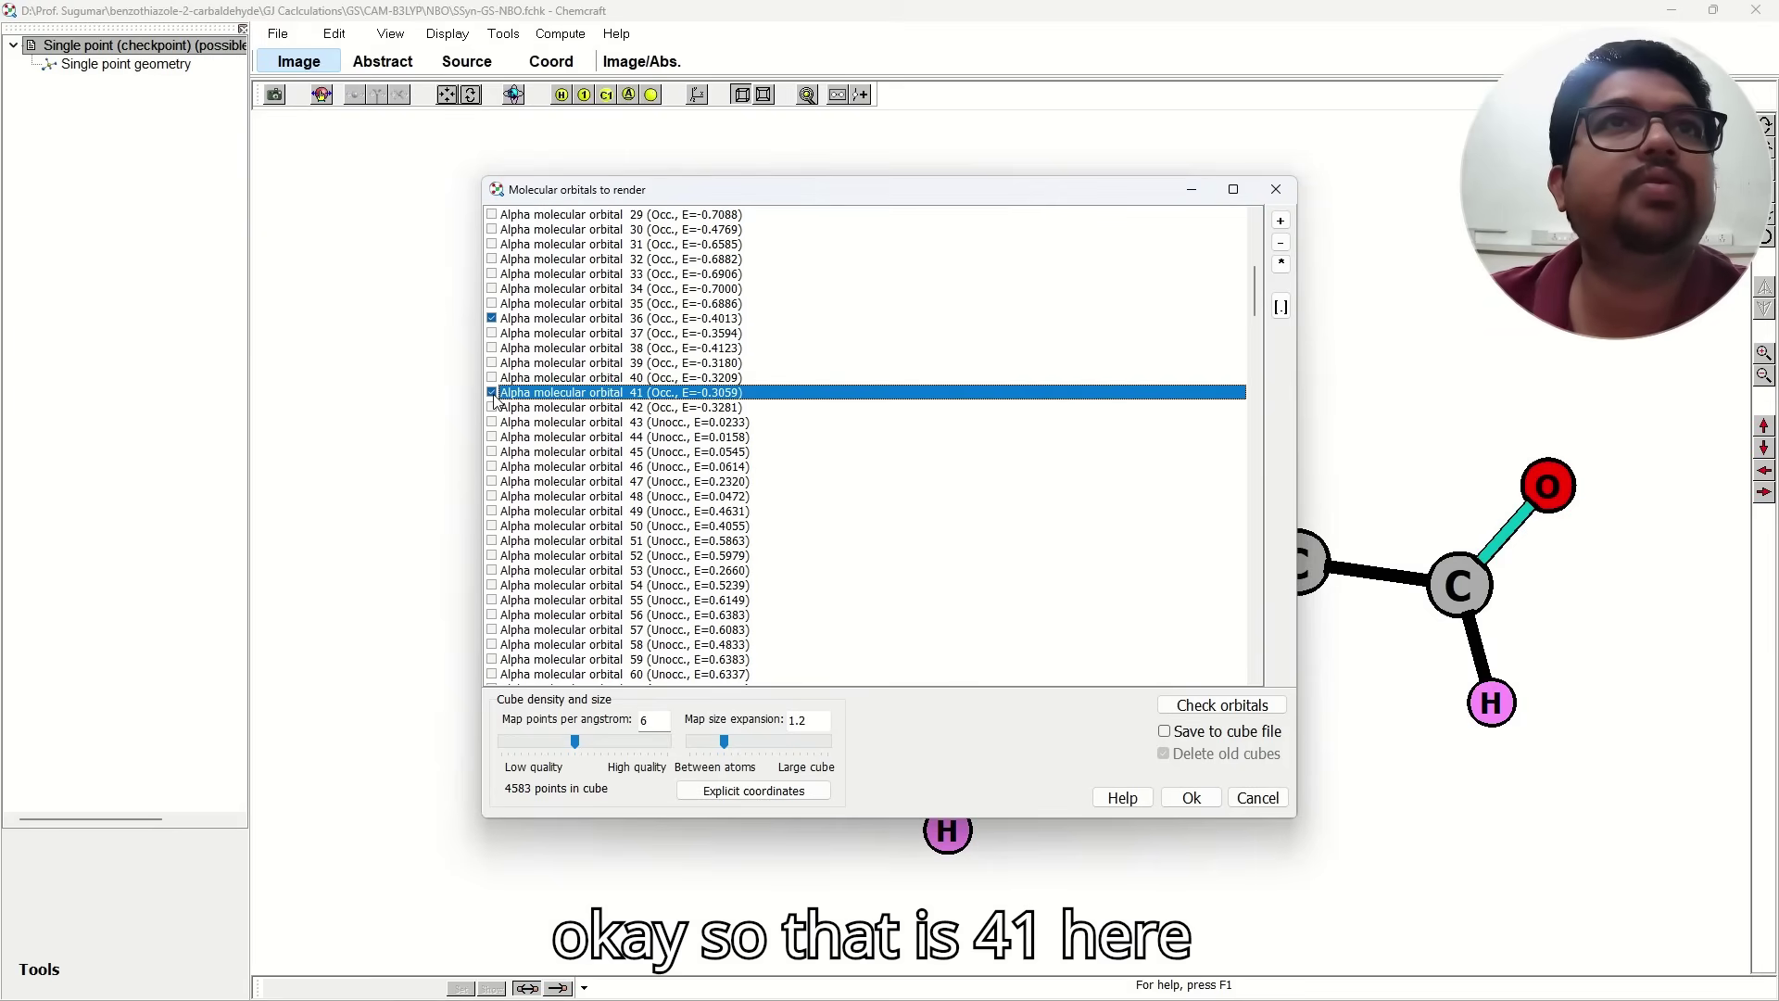
{"action": "left_click", "coordinate": [1192, 799]}
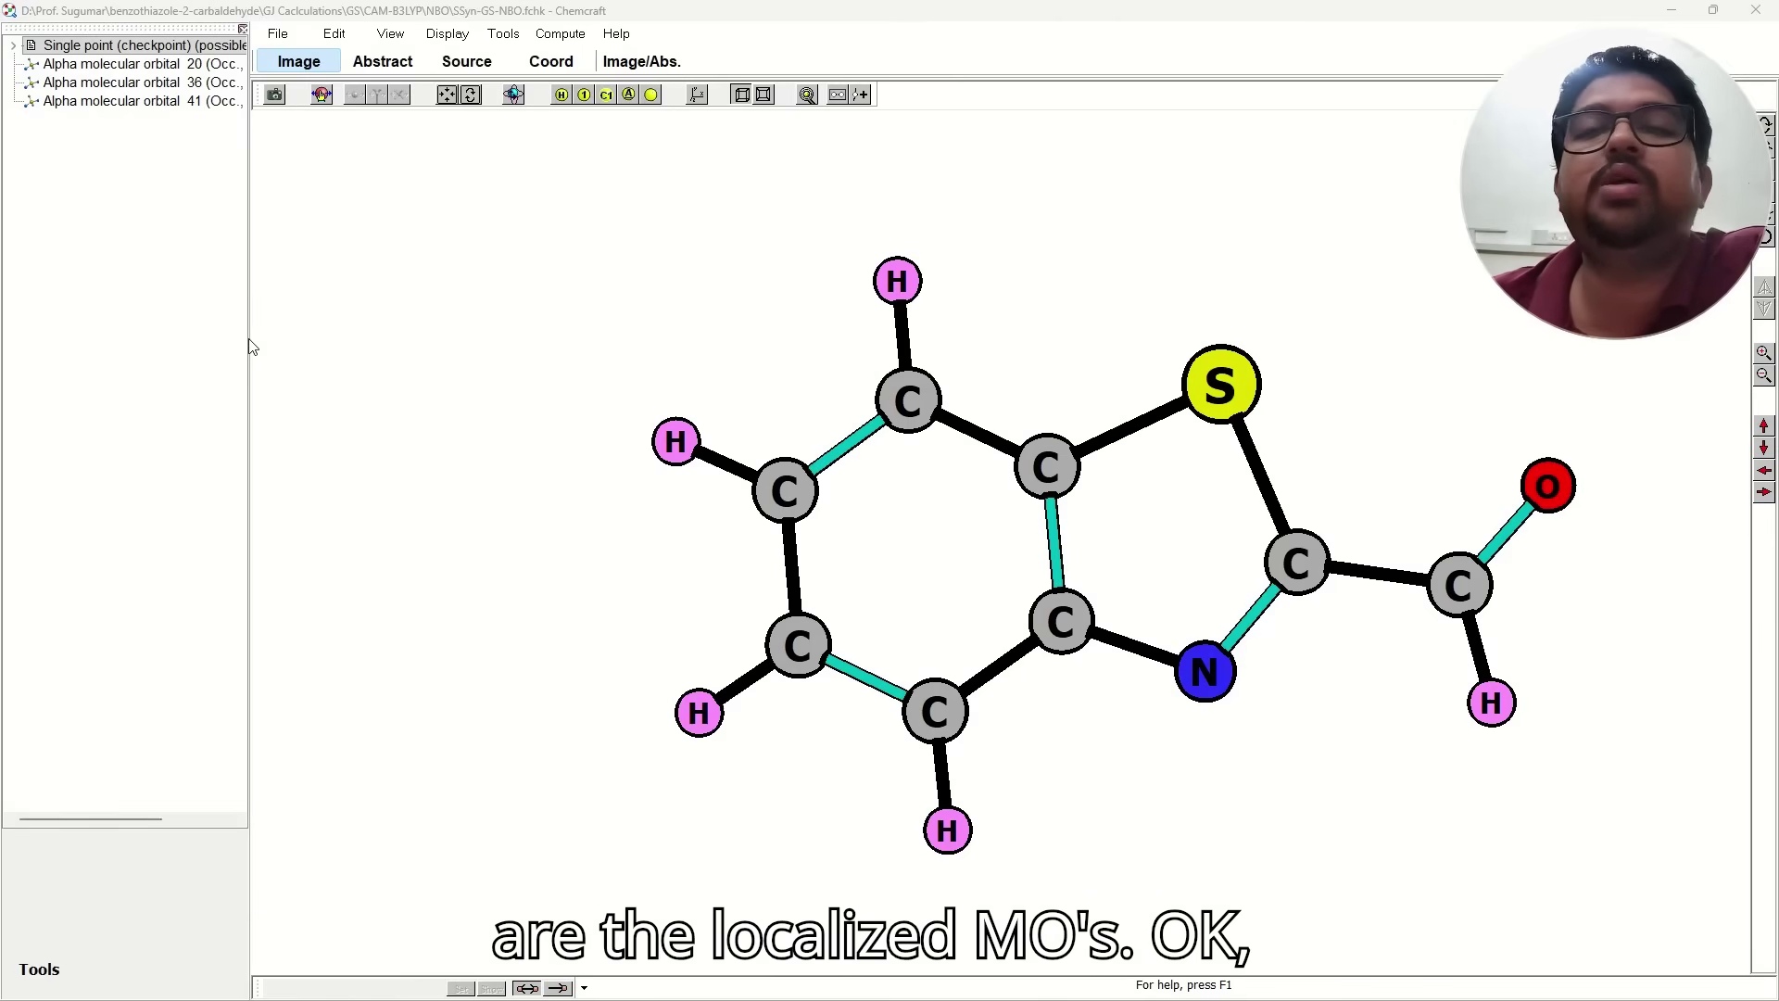
Display the isosurface of alpha molecular orbital 20 on the molecule.
{"action": "left_click", "coordinate": [178, 65]}
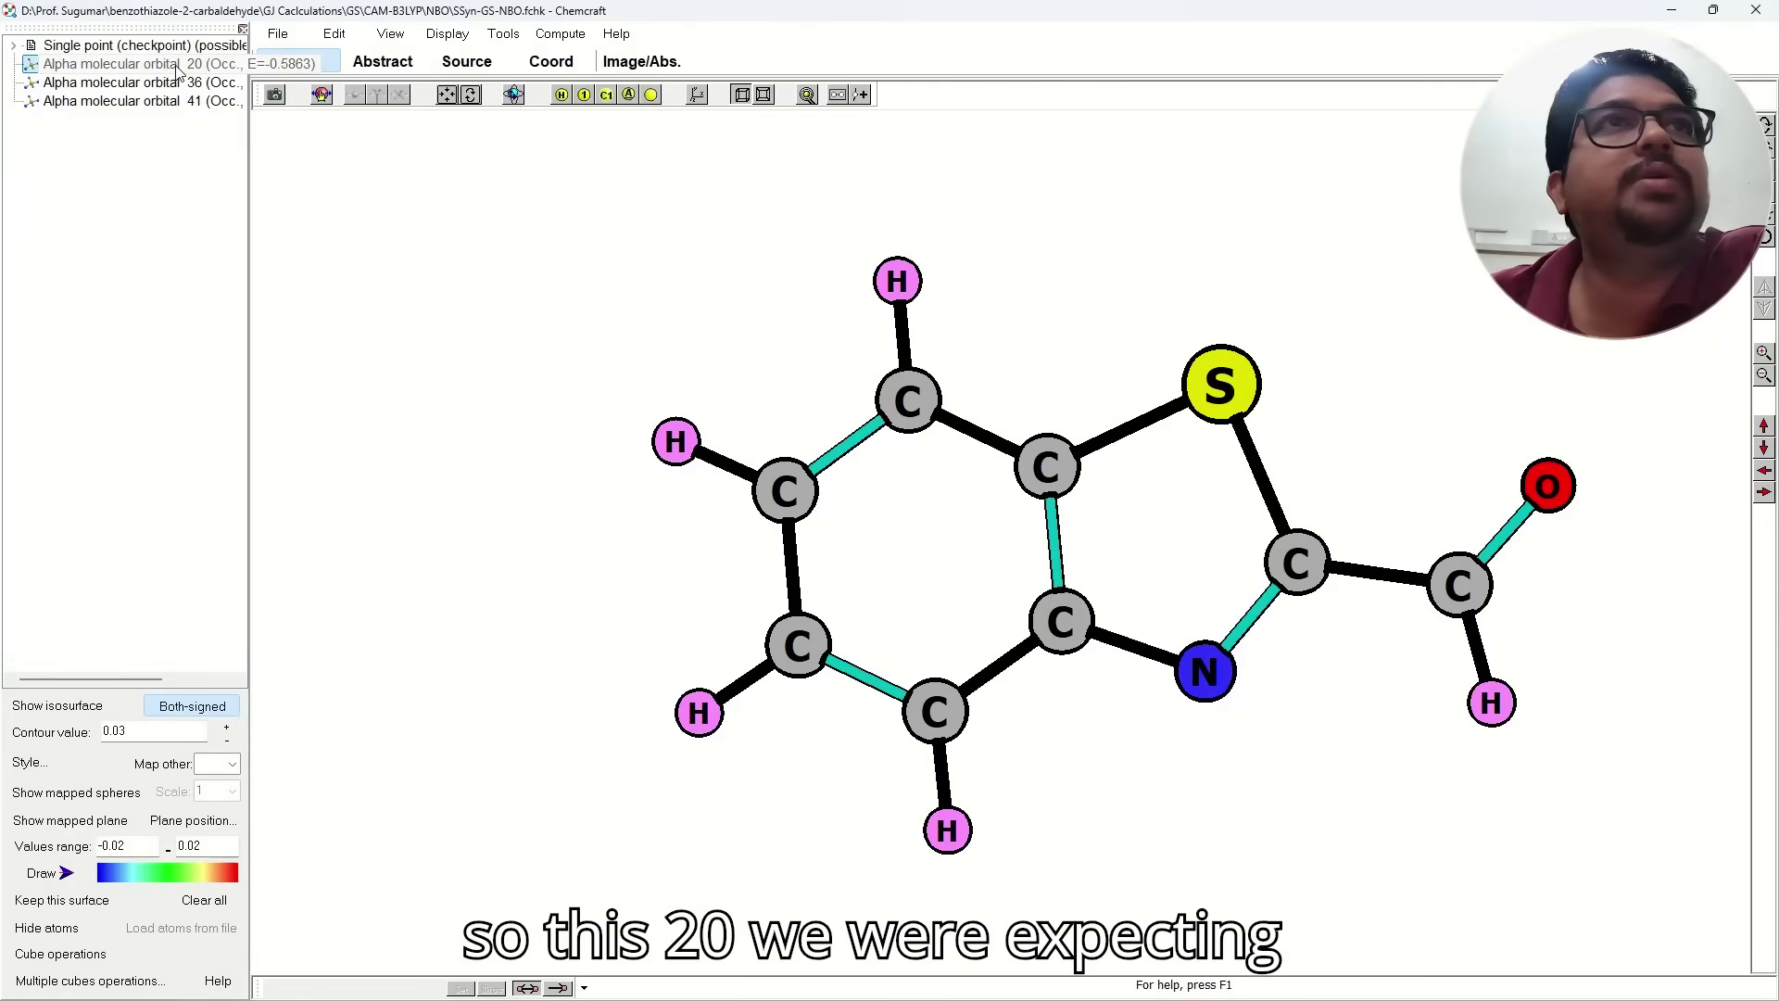
{"action": "left_click", "coordinate": [100, 707]}
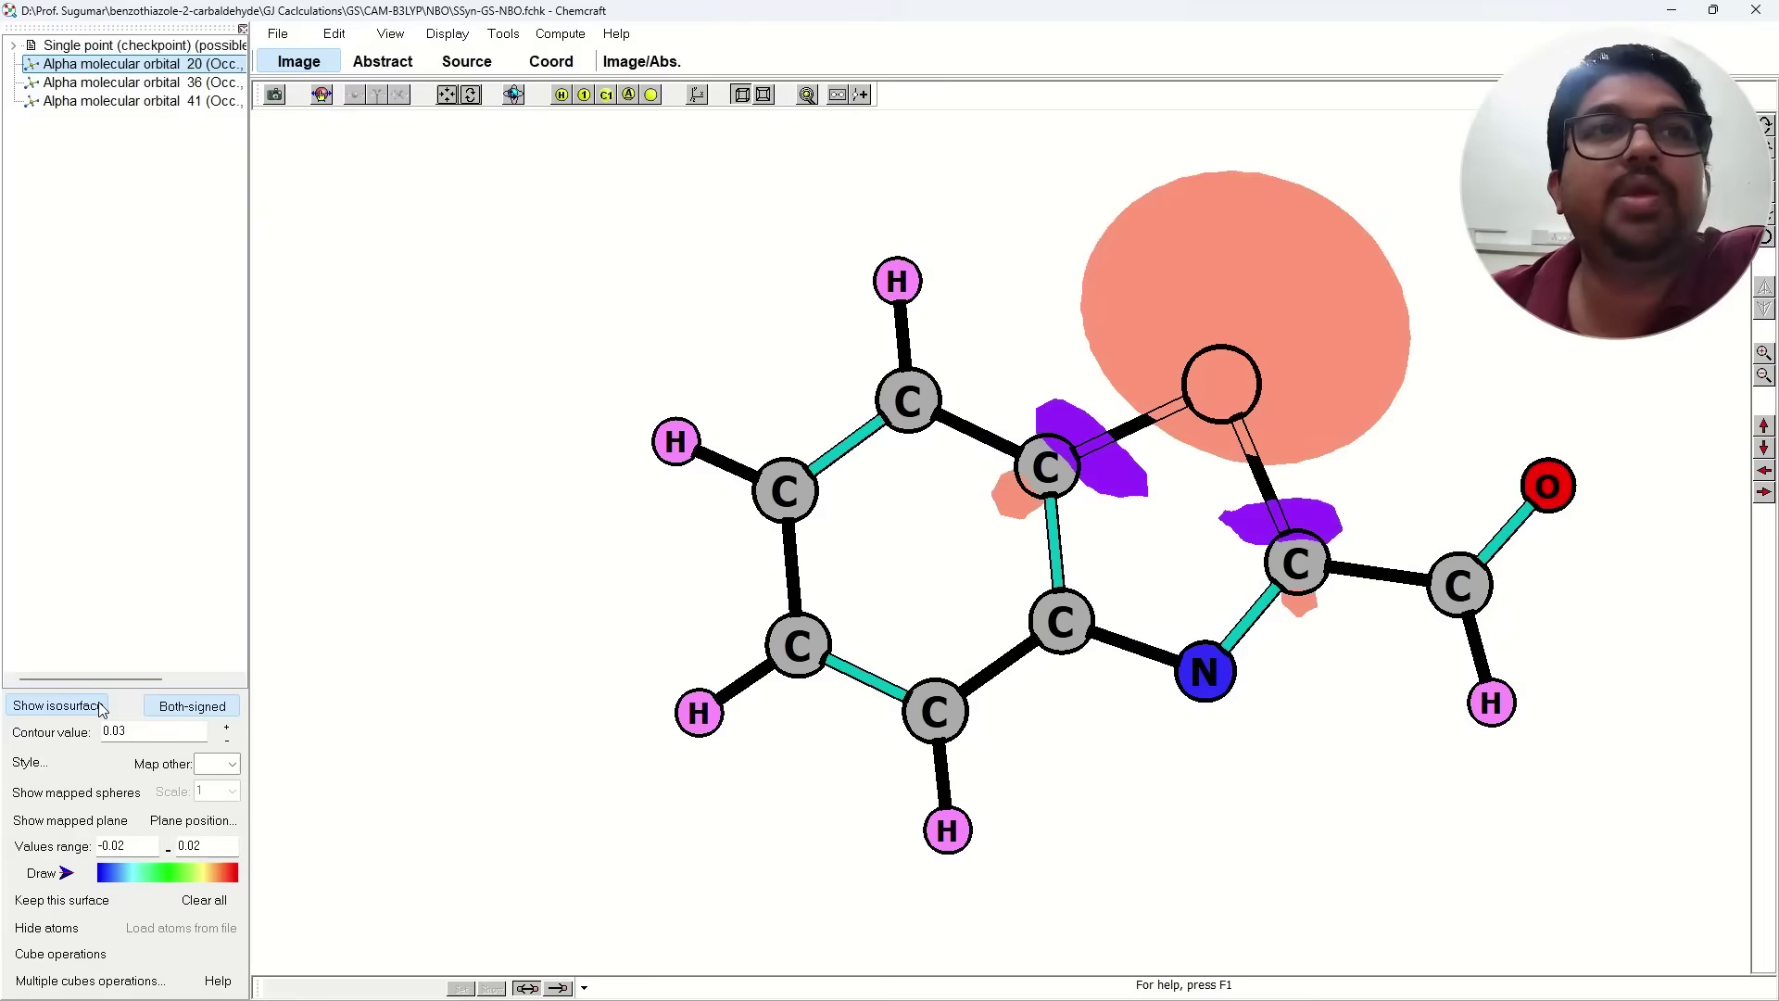
Examine alpha molecular orbital 20 around sulfur, and display alpha molecular orbital 36 to inspect its orientation relative to the molecular plane.
{"action": "left_click_drag", "start_coordinate": [1214, 424], "coordinate": [1131, 401]}
{"action": "left_click_drag", "start_coordinate": [1084, 606], "coordinate": [1104, 735]}
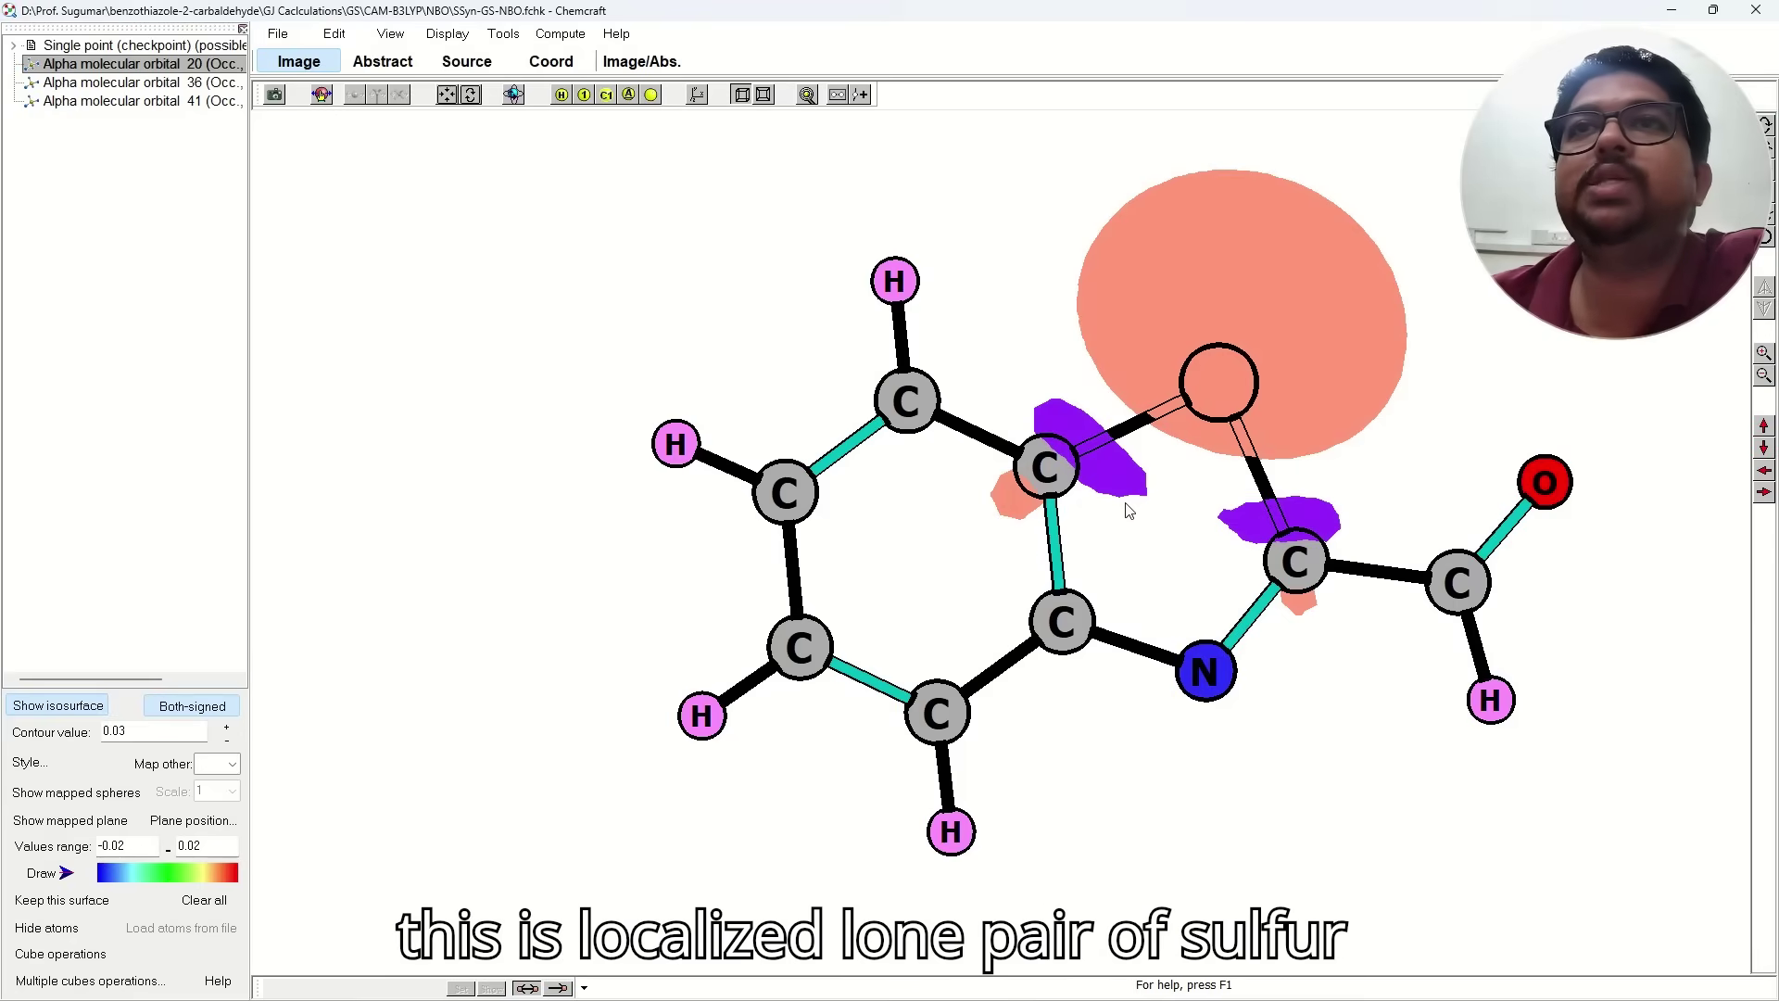
{"action": "left_click", "coordinate": [173, 84]}
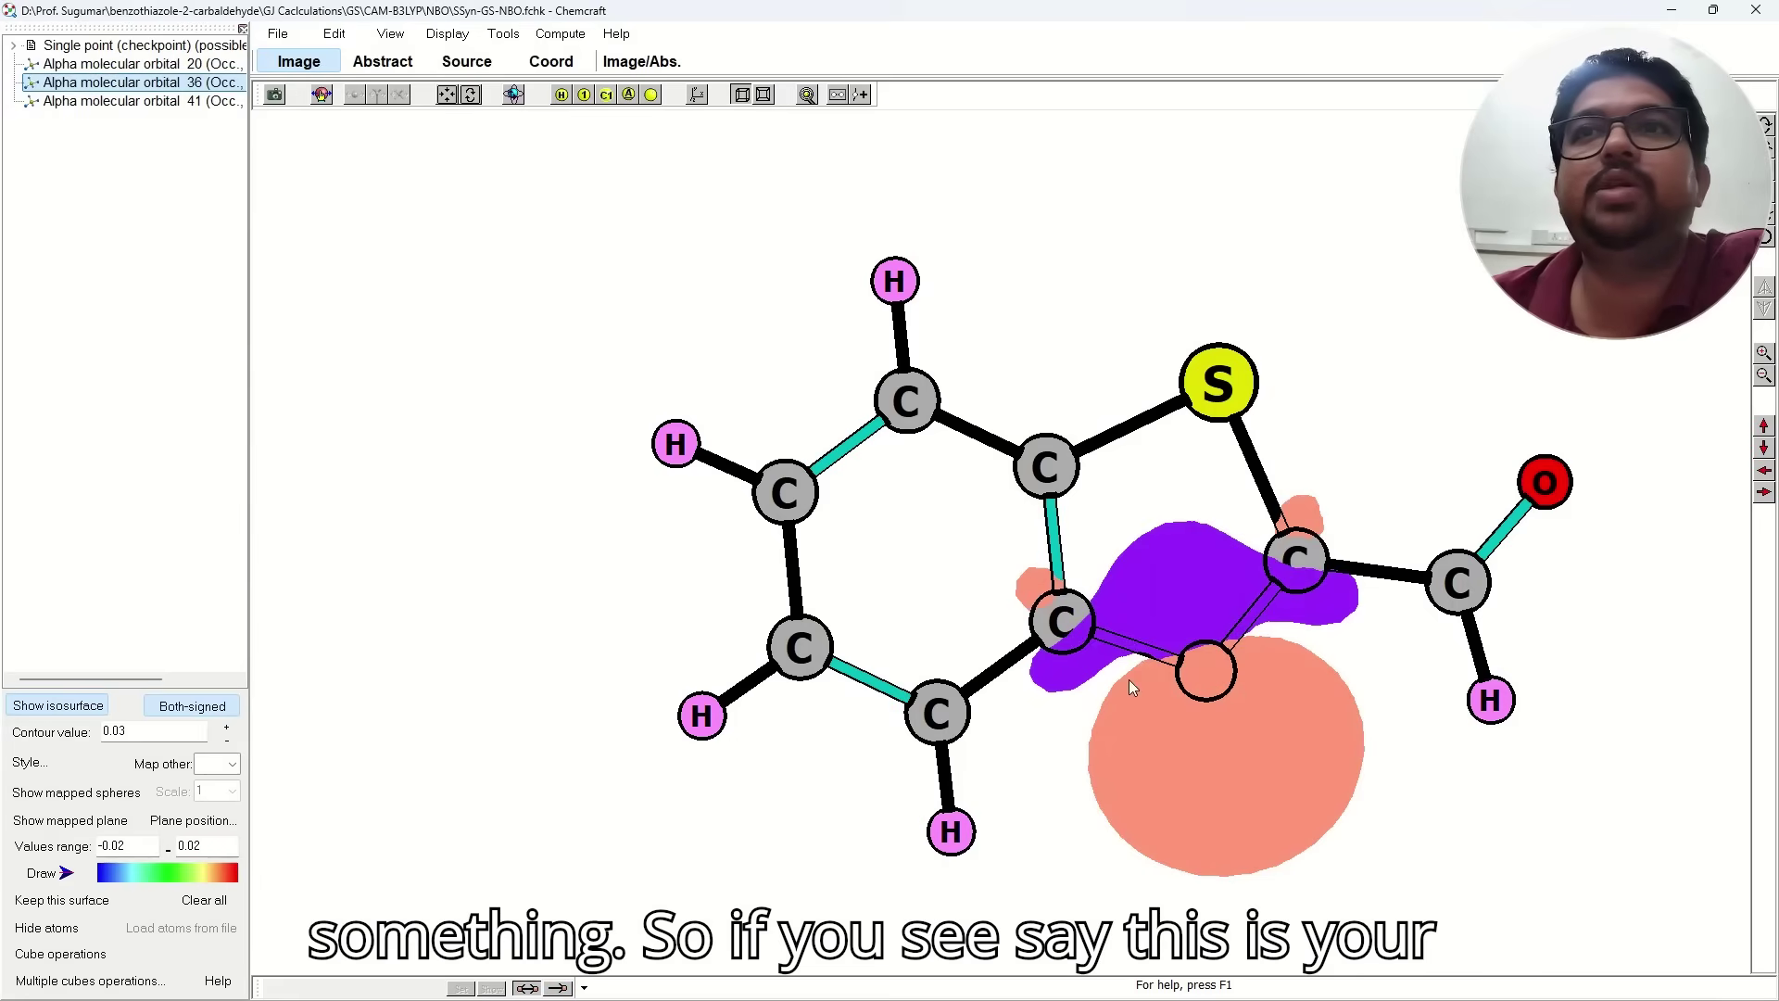
{"action": "left_click_drag", "start_coordinate": [1155, 717], "coordinate": [1188, 643]}
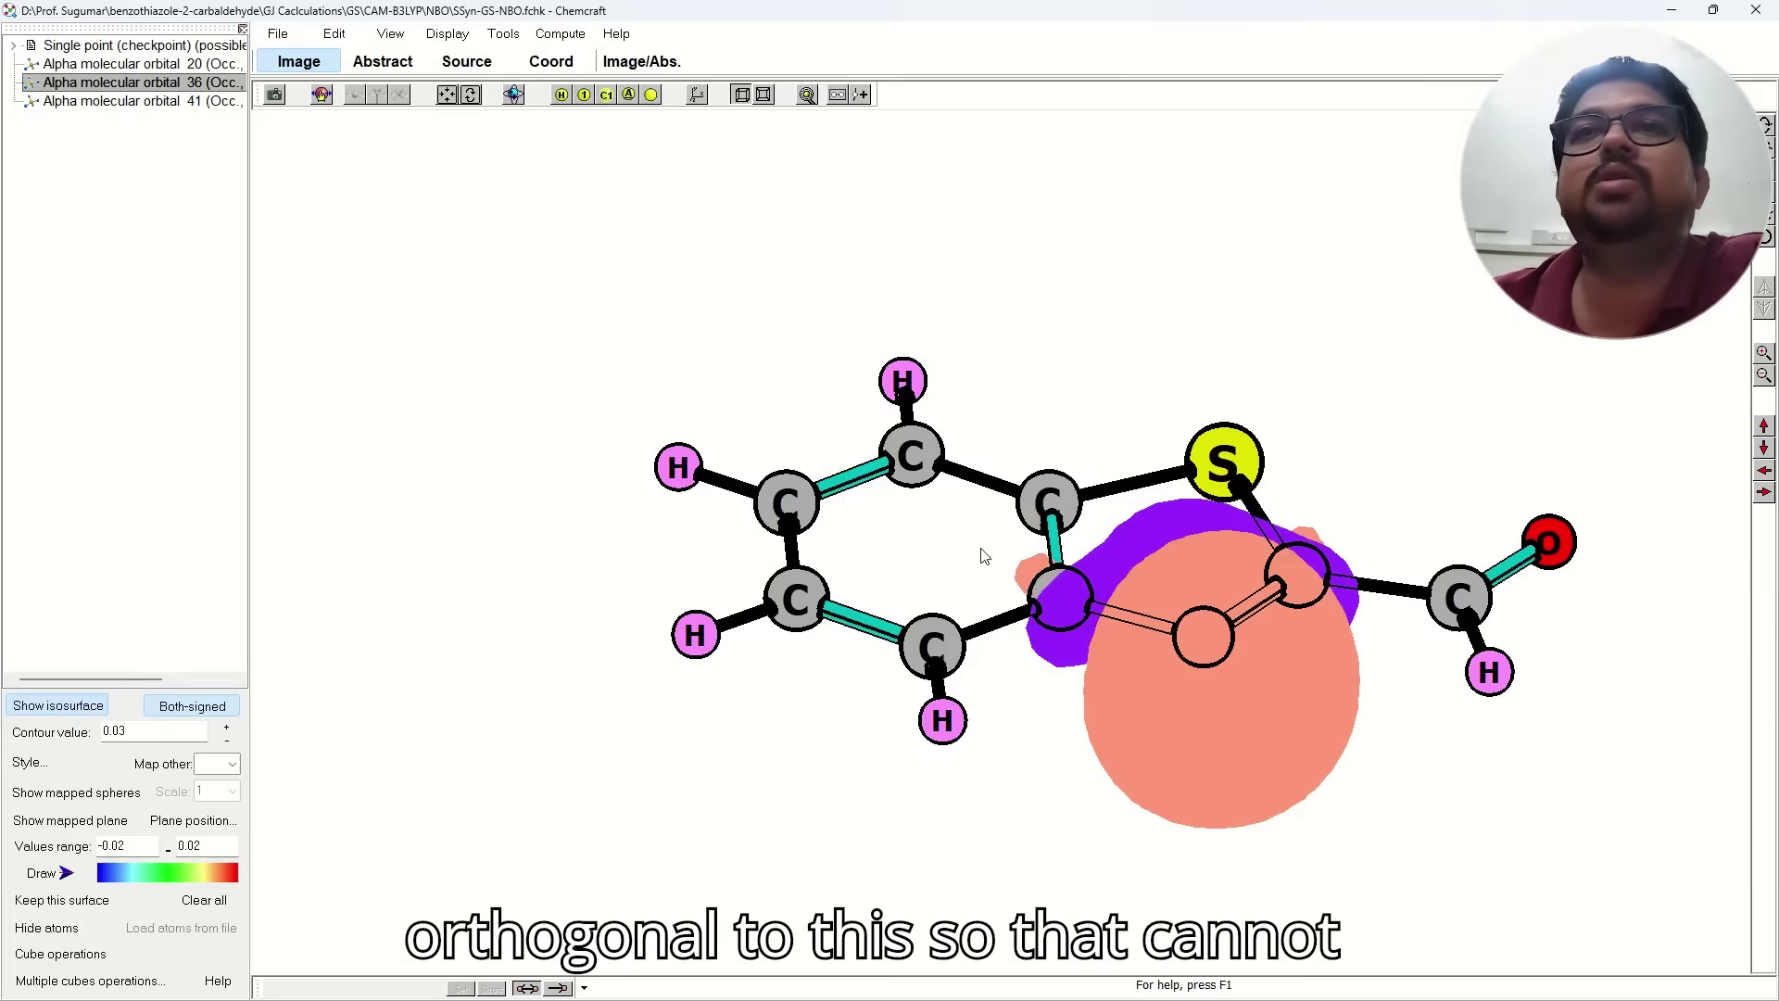
{"action": "left_click_drag", "start_coordinate": [1212, 636], "coordinate": [1221, 676]}
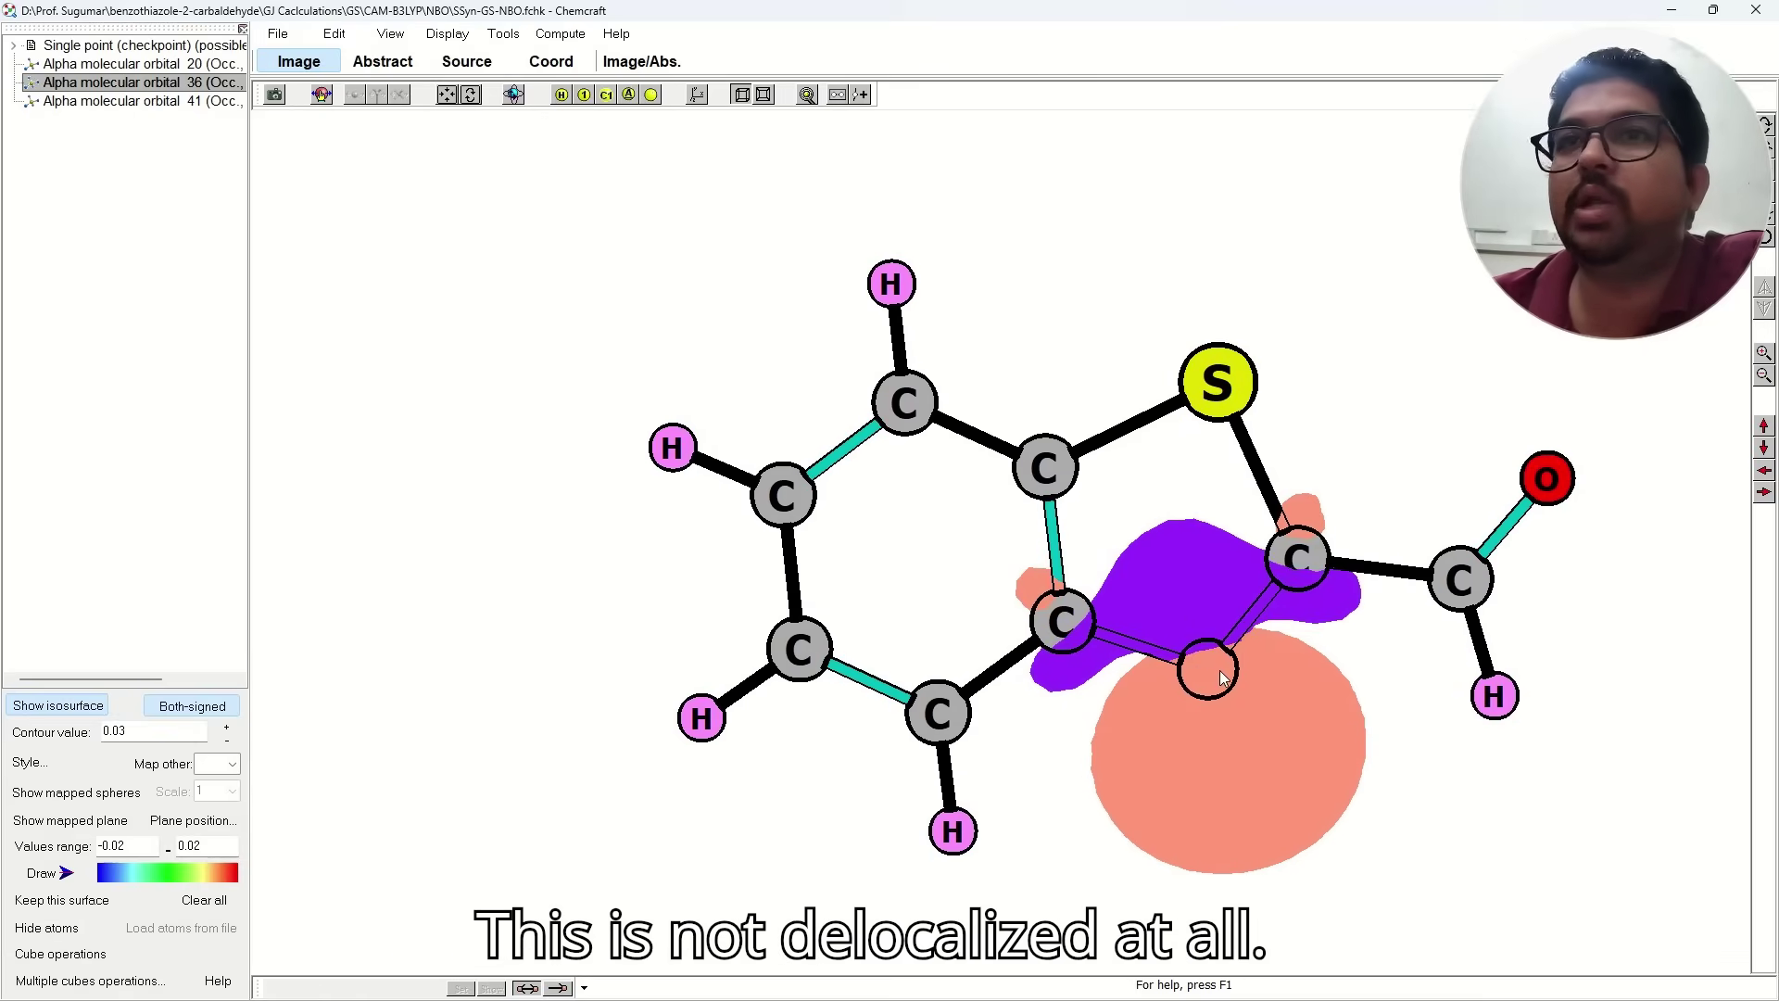
{"action": "mouse_move", "coordinate": [1221, 675]}
{"action": "left_mouse_down"}
{"action": "mouse_move", "coordinate": [1204, 654]}
{"action": "mouse_move", "coordinate": [1223, 630]}
{"action": "mouse_move", "coordinate": [1221, 652]}
{"action": "left_mouse_up"}
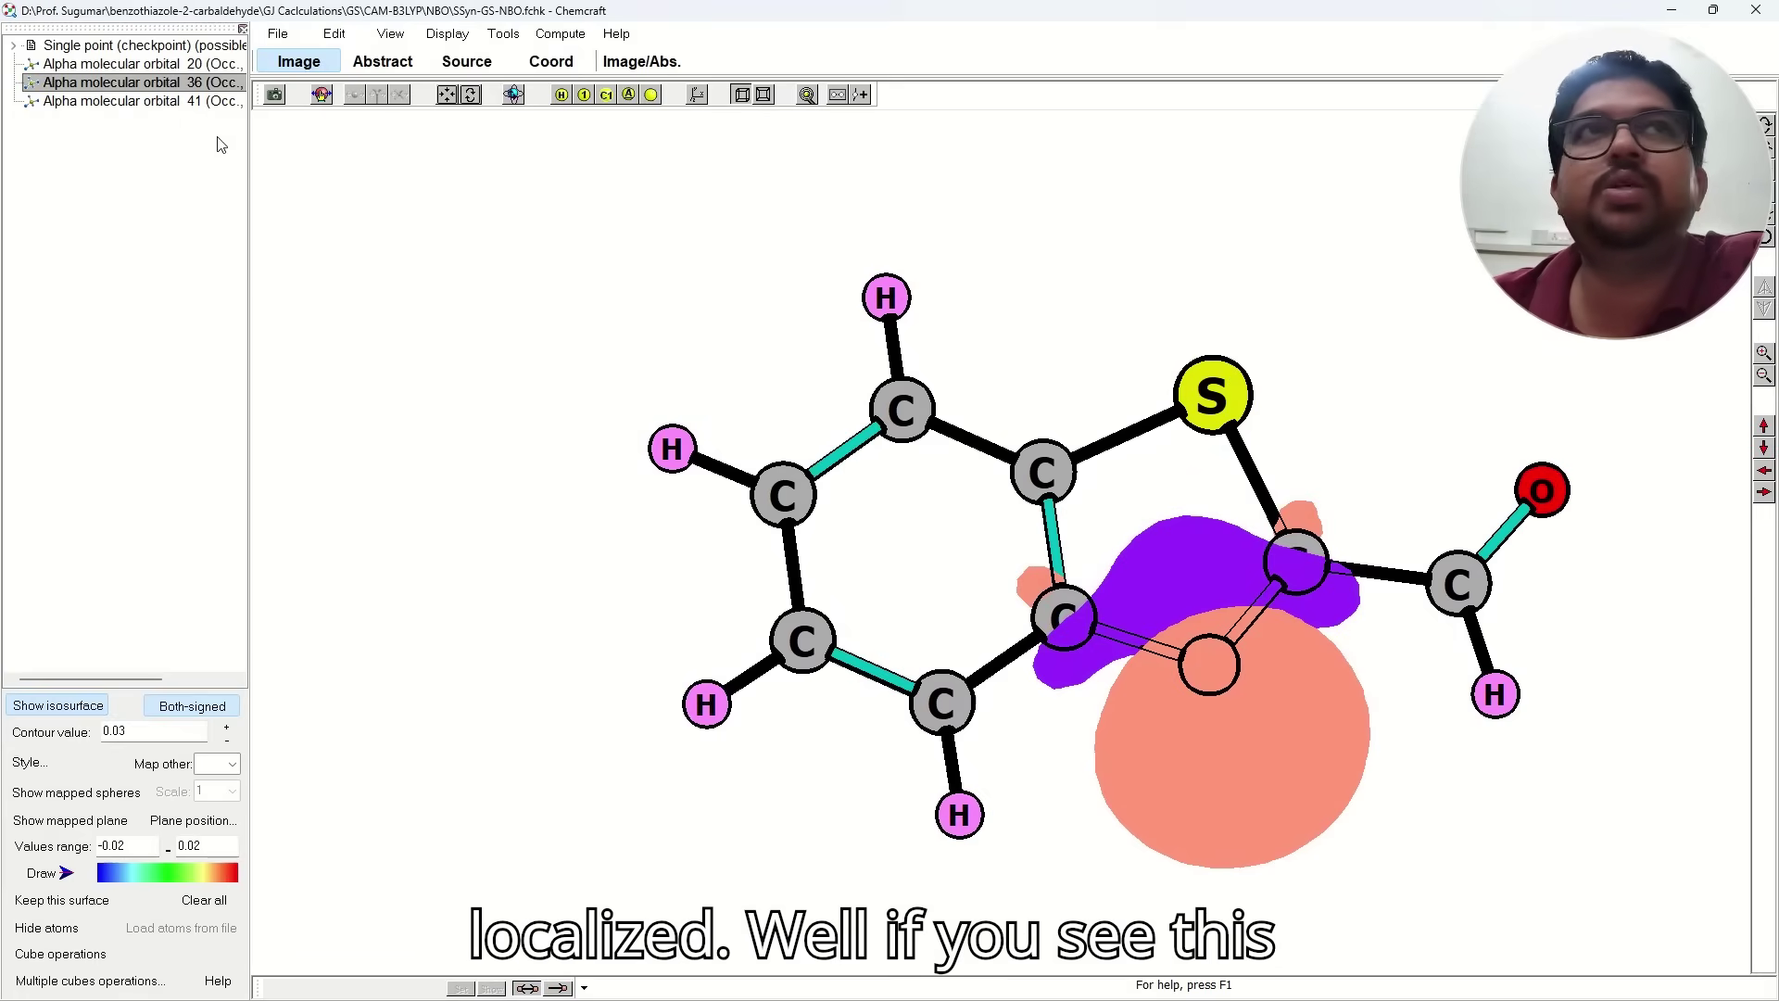
Display the isosurface of alpha molecular orbital 41 and examine its sulfur lobes edge-on and face-on to the molecular plane.
{"action": "left_click", "coordinate": [139, 102]}
{"action": "mouse_move", "coordinate": [1151, 603]}
{"action": "left_mouse_down"}
{"action": "mouse_move", "coordinate": [1138, 509]}
{"action": "mouse_move", "coordinate": [1235, 422]}
{"action": "left_mouse_up"}
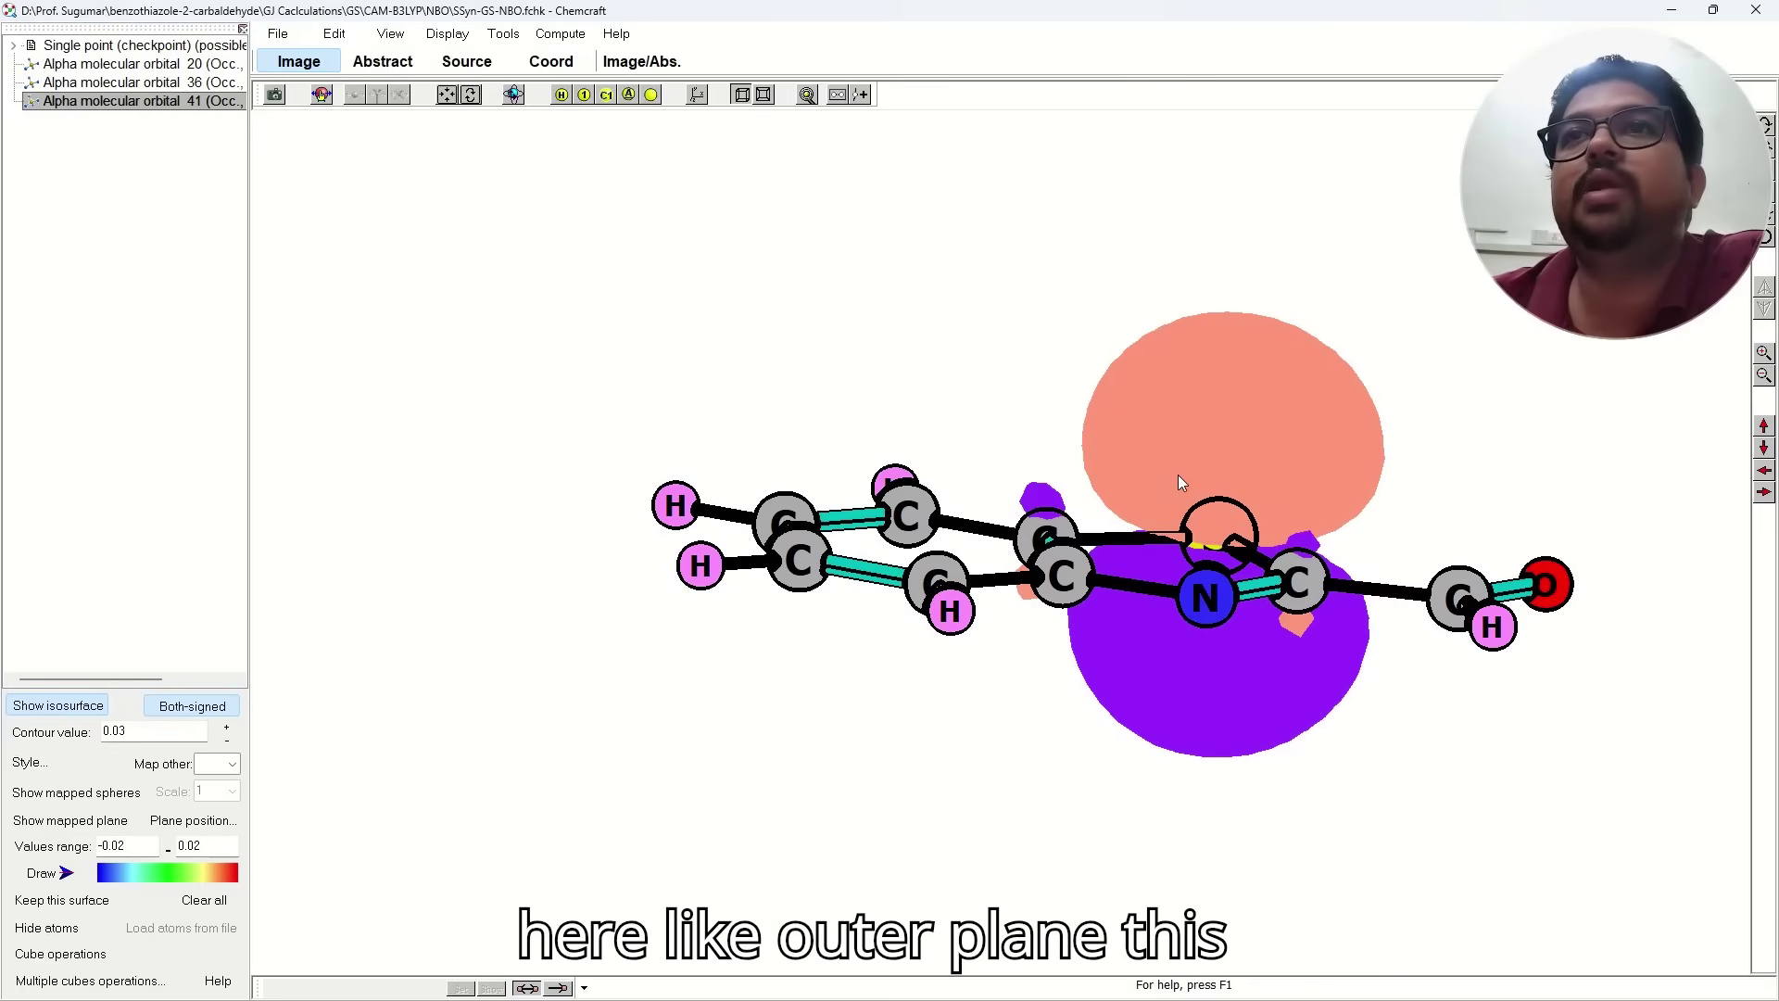
{"action": "mouse_move", "coordinate": [1152, 528]}
{"action": "left_mouse_down"}
{"action": "mouse_move", "coordinate": [1164, 560]}
{"action": "mouse_move", "coordinate": [1170, 545]}
{"action": "left_mouse_up"}
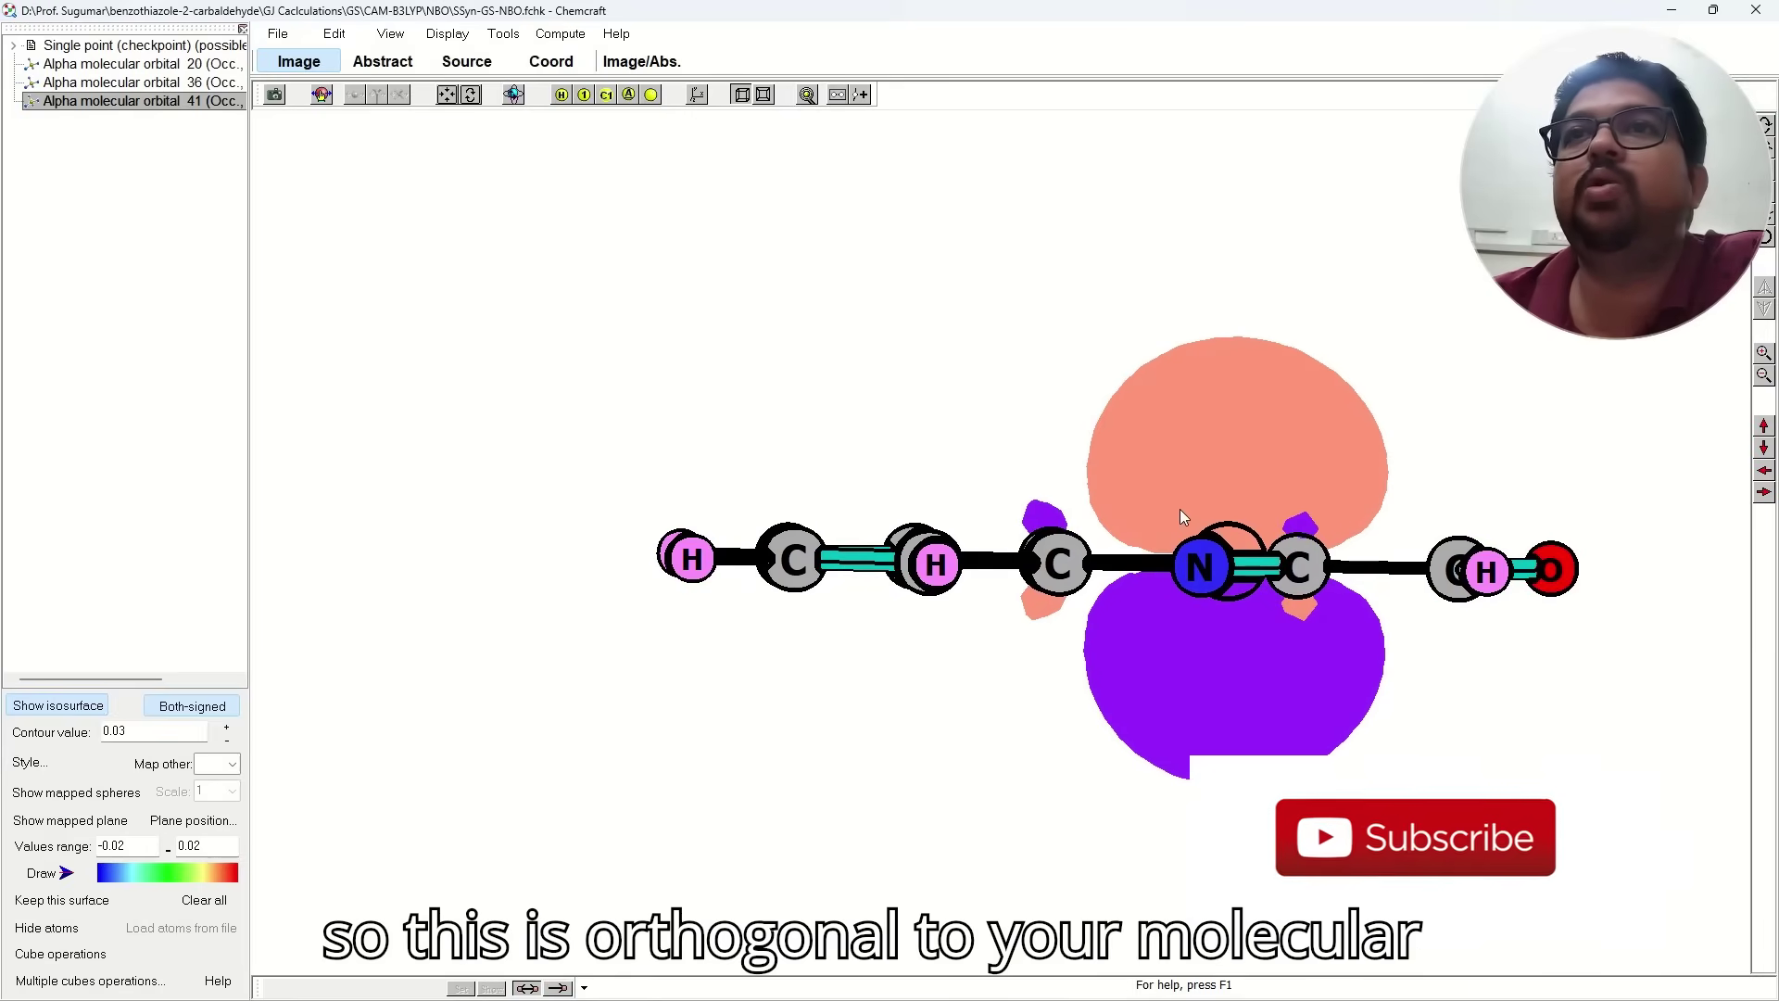
{"action": "left_click_drag", "start_coordinate": [942, 563], "coordinate": [1209, 584]}
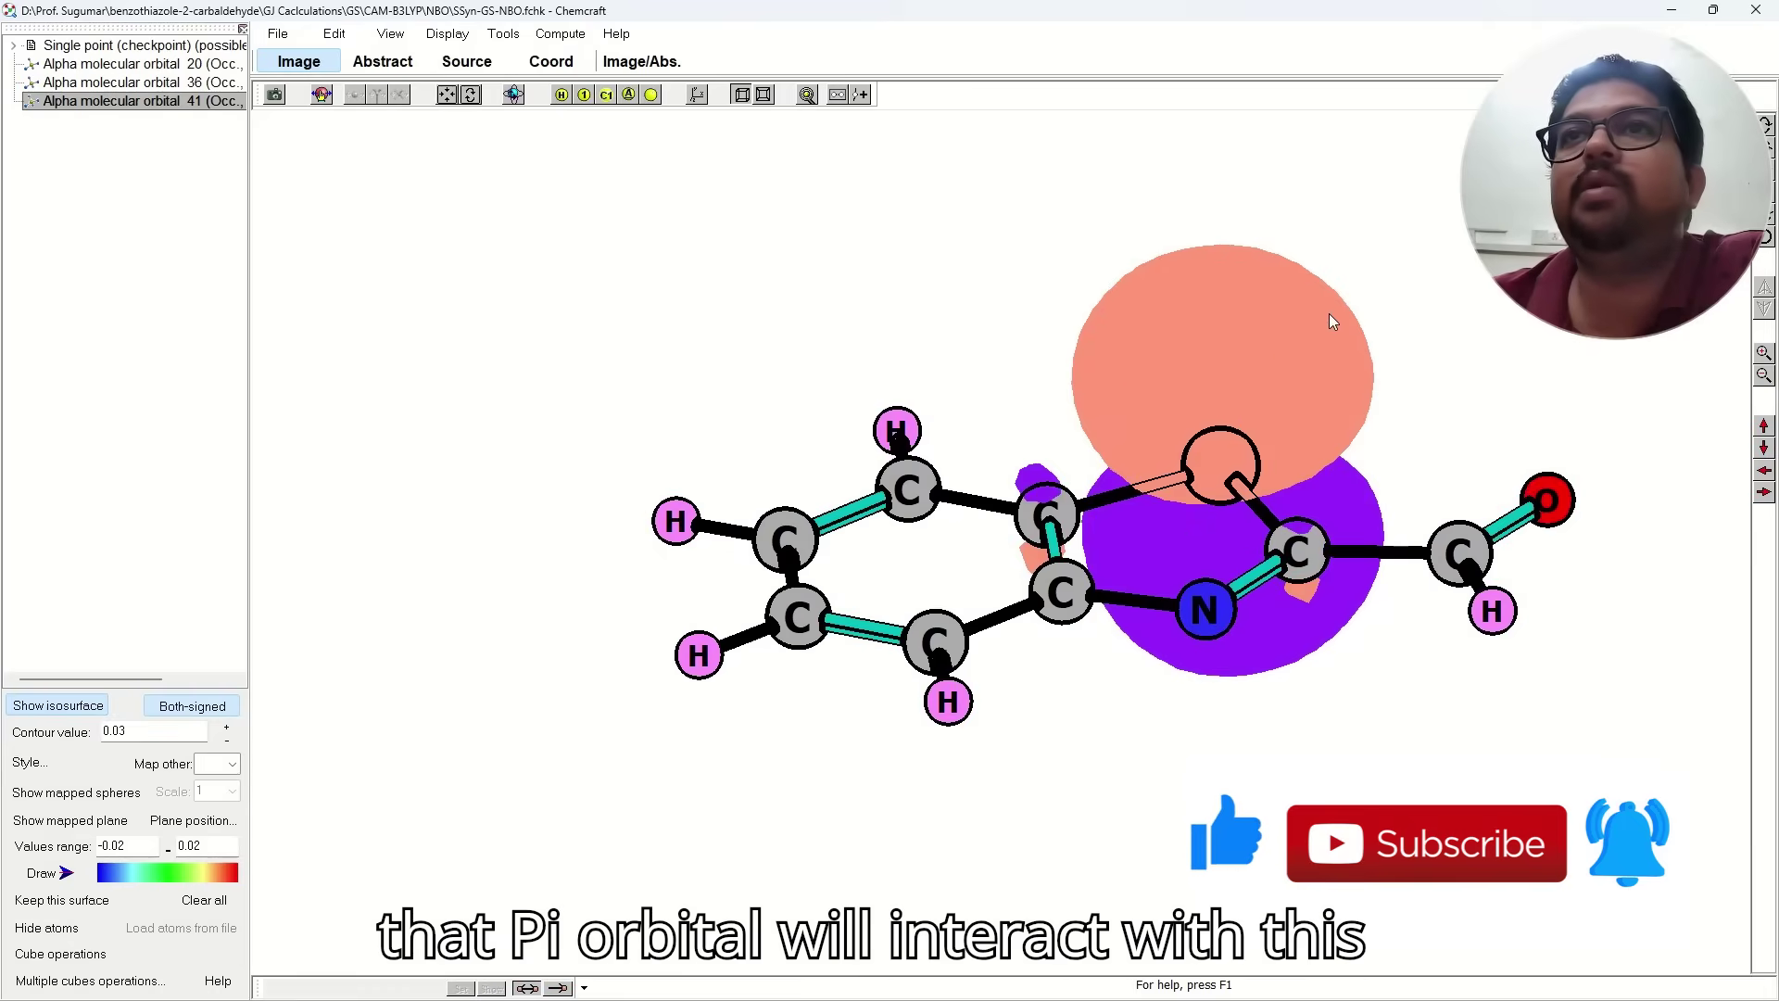
{"action": "left_click_drag", "start_coordinate": [1208, 365], "coordinate": [1199, 437]}
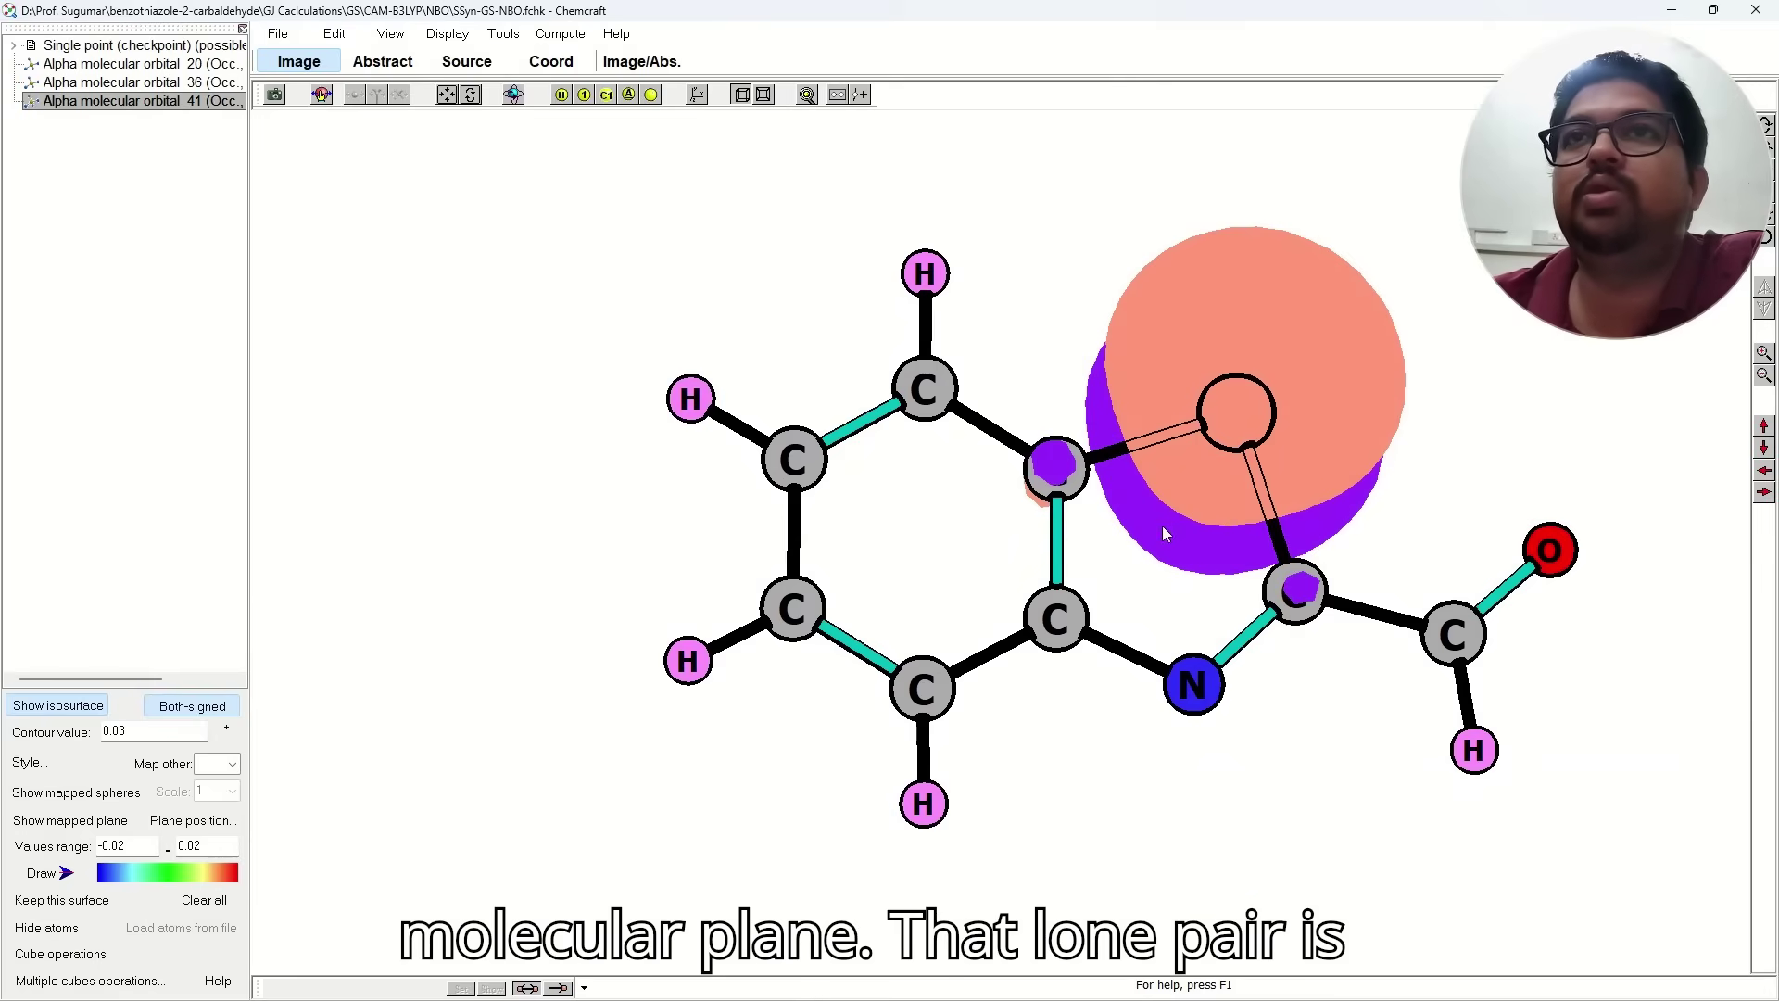
{"action": "left_click_drag", "start_coordinate": [1162, 526], "coordinate": [1193, 584]}
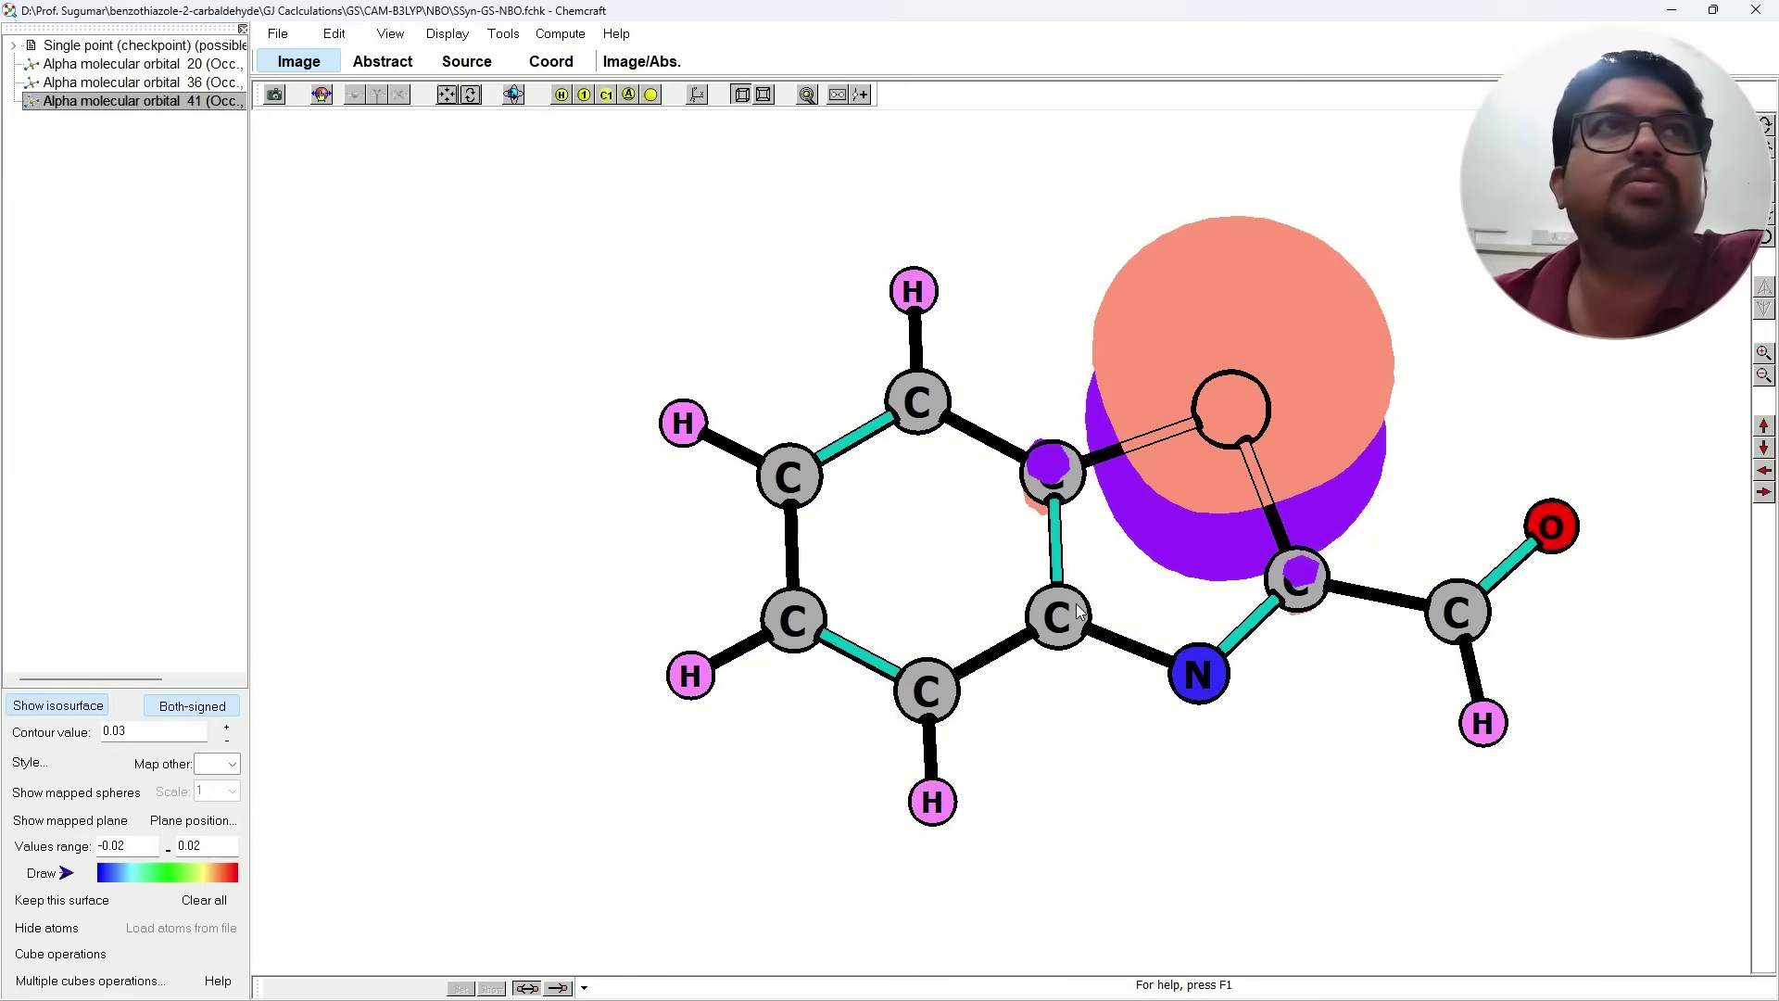
{"action": "left_click_drag", "start_coordinate": [1153, 447], "coordinate": [1195, 501]}
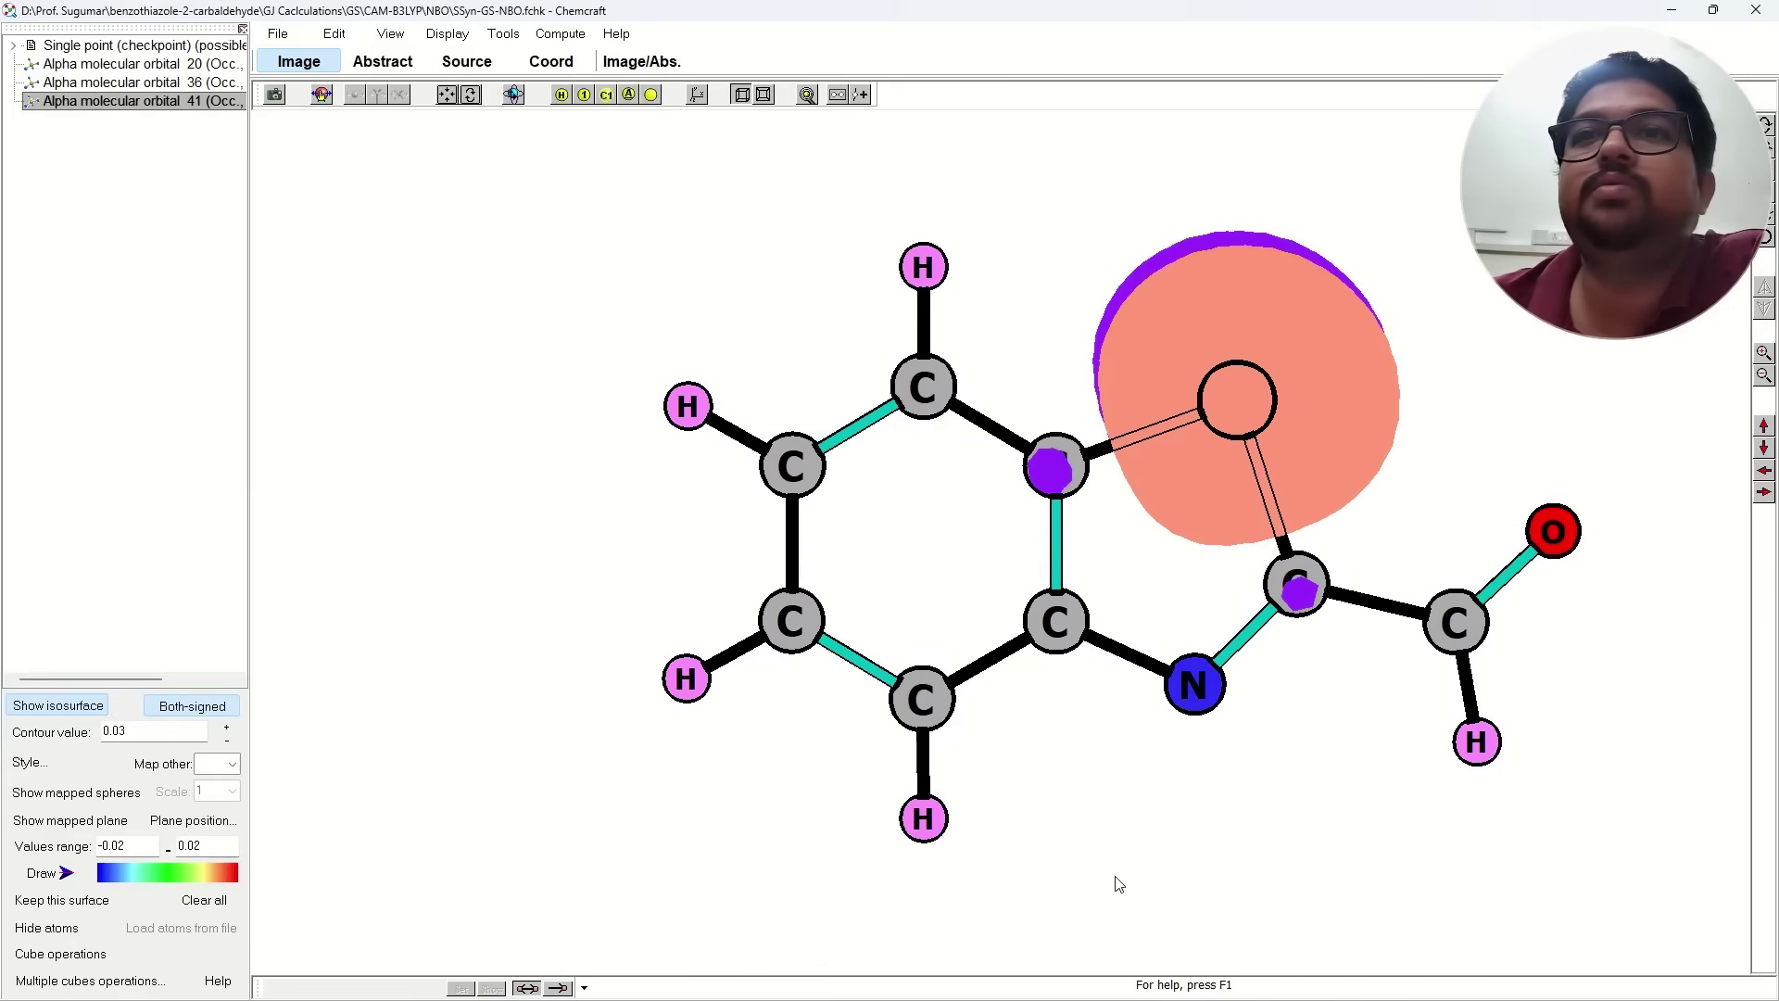
{"action": "left_click_drag", "start_coordinate": [1098, 901], "coordinate": [1124, 865]}
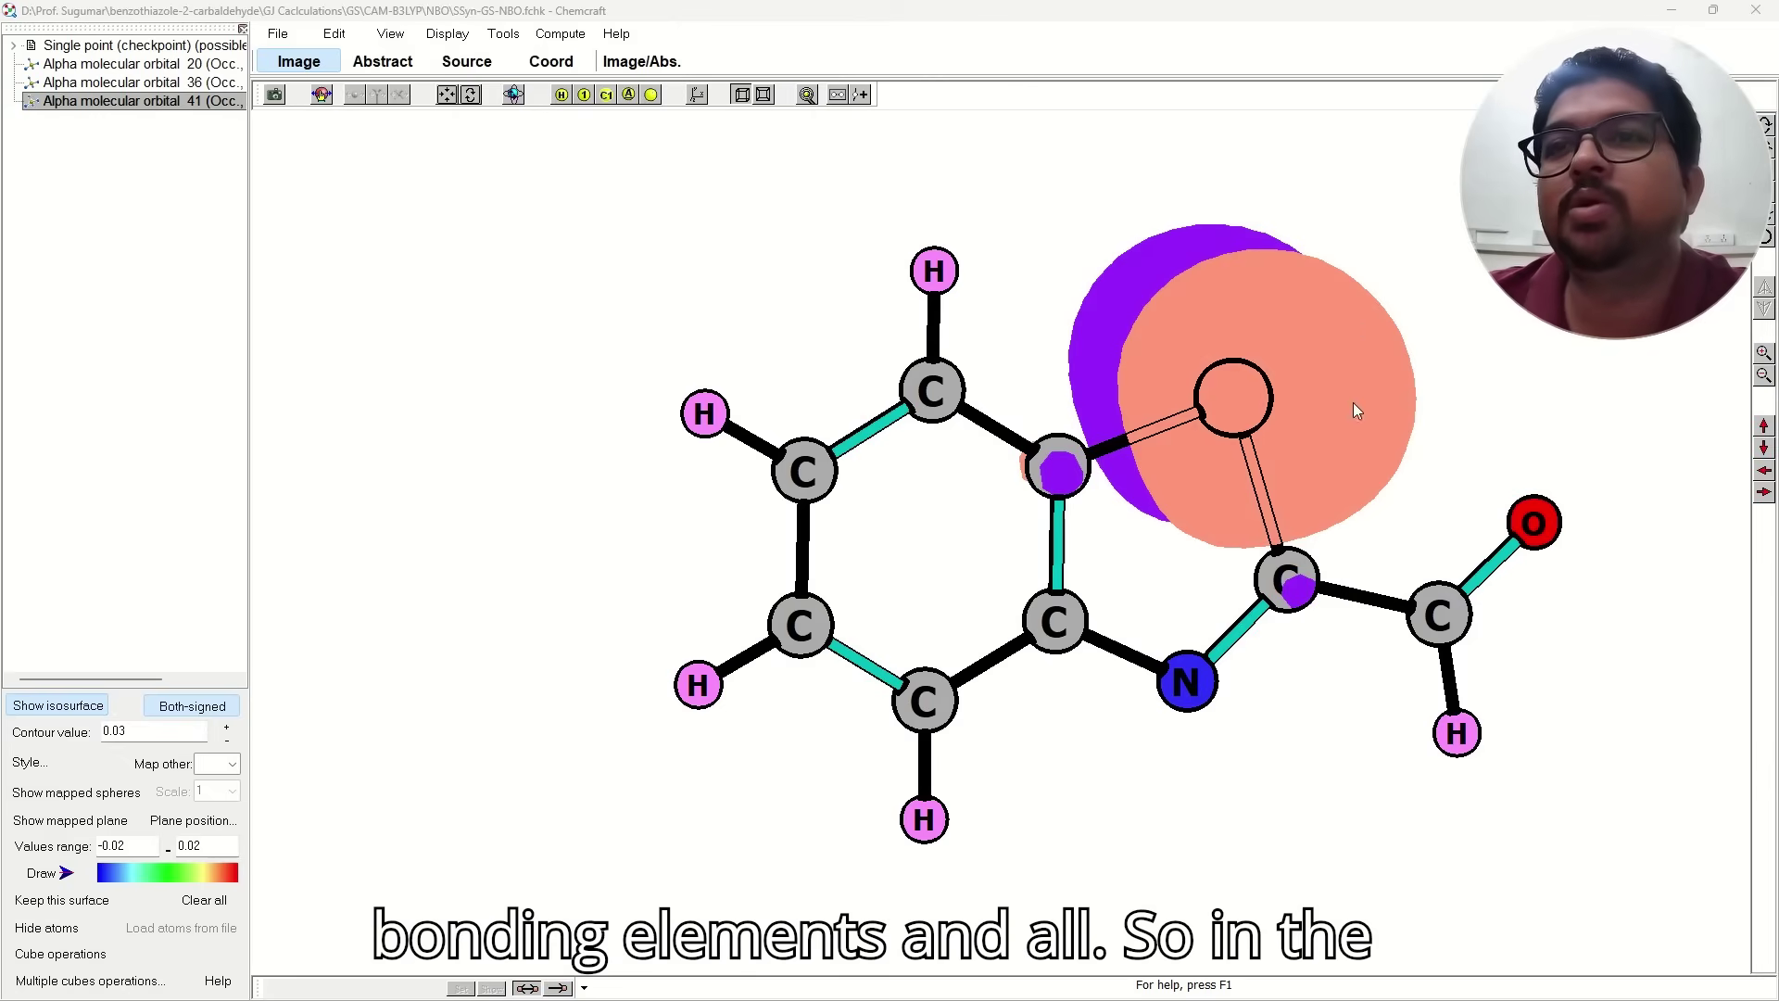
Set Chemcraft aside and switch to the PowerPoint presentation GJ-DFT-2.pptx to review the slide summarizing the lone-pair orbitals and their occupancies.
{"action": "left_click", "coordinate": [1671, 11]}
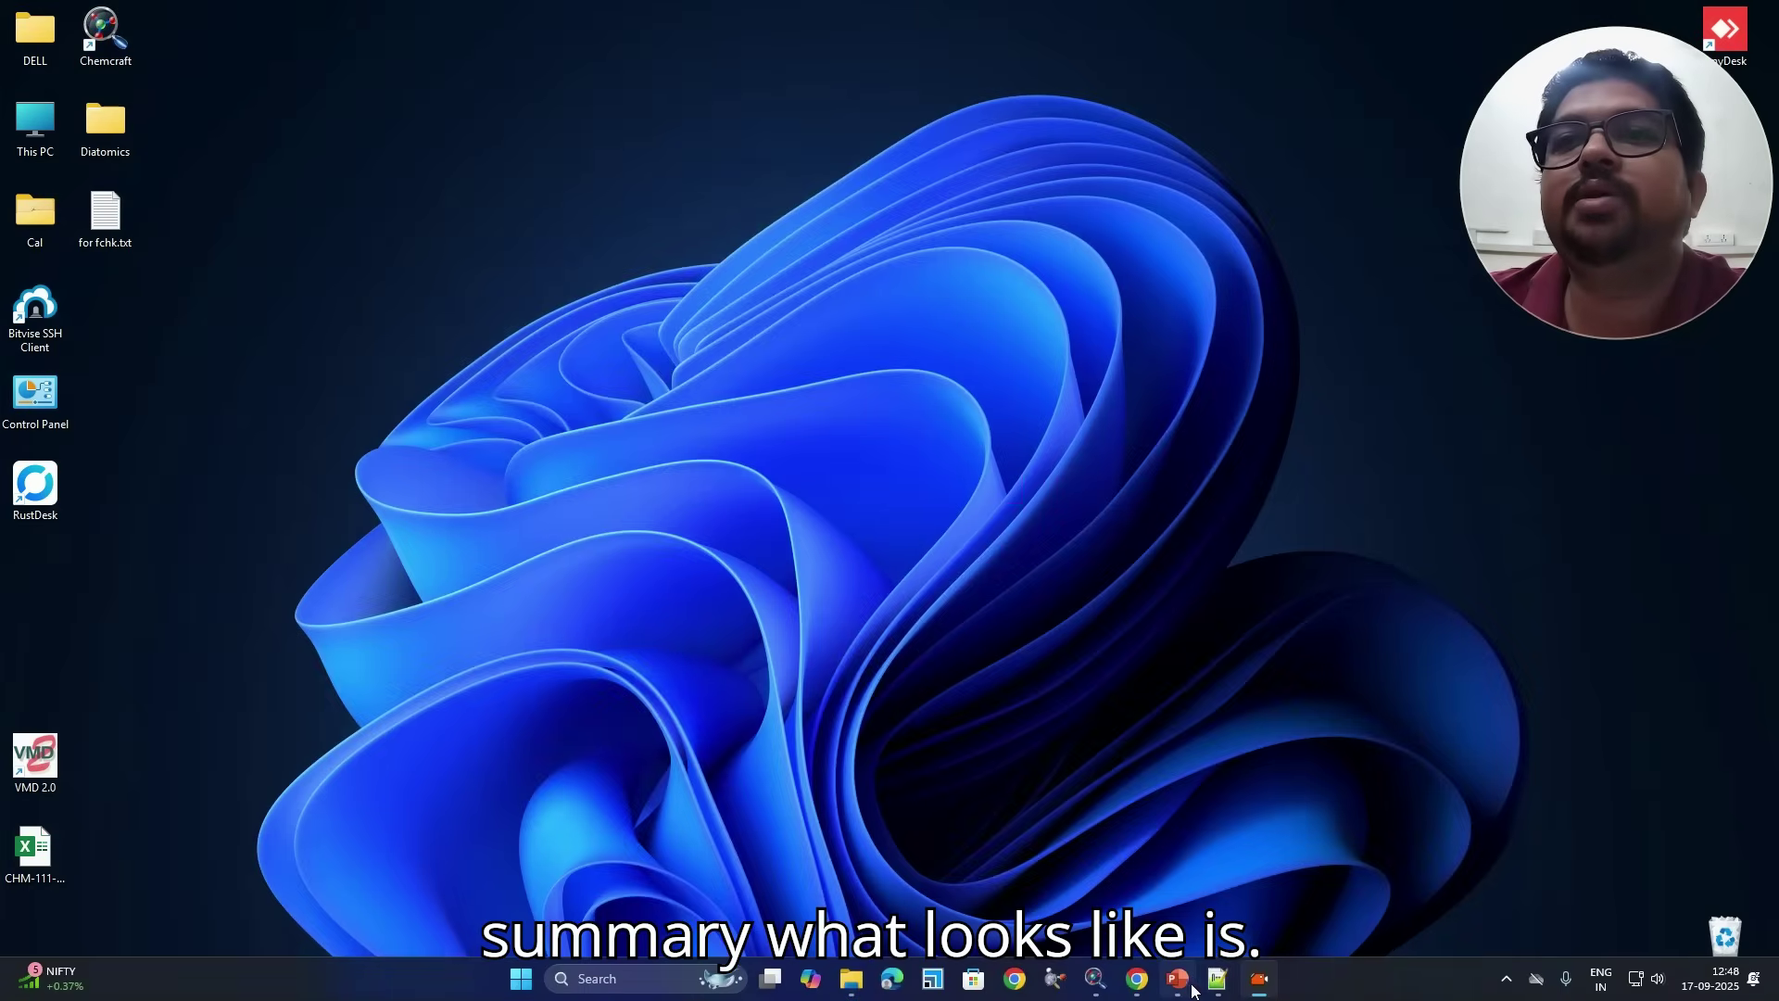
{"action": "left_click", "coordinate": [1195, 984]}
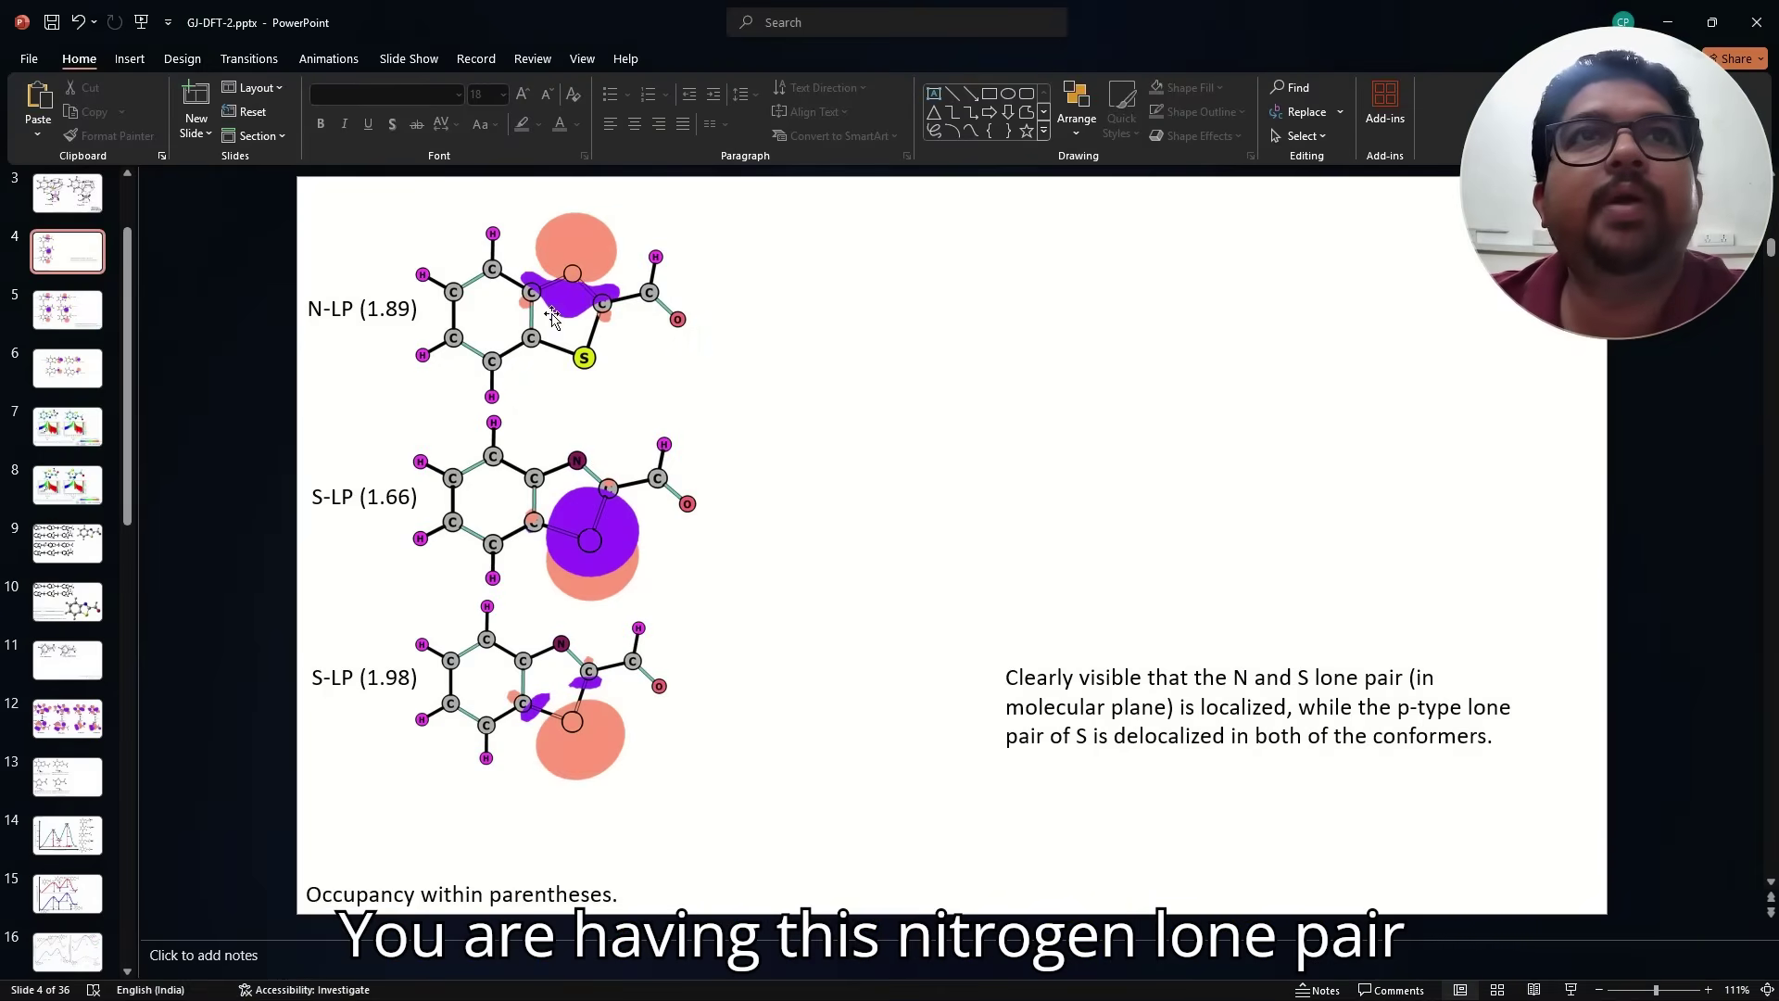